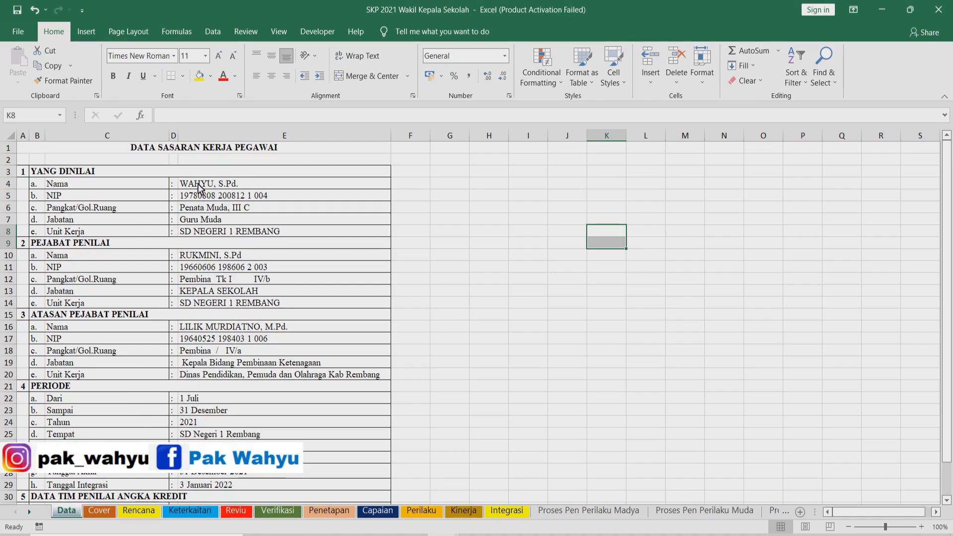
Review the biodata and period entries on the Data sheet and the employee details and assessment period on the Cover sheet.
drag(201, 188, 208, 241)
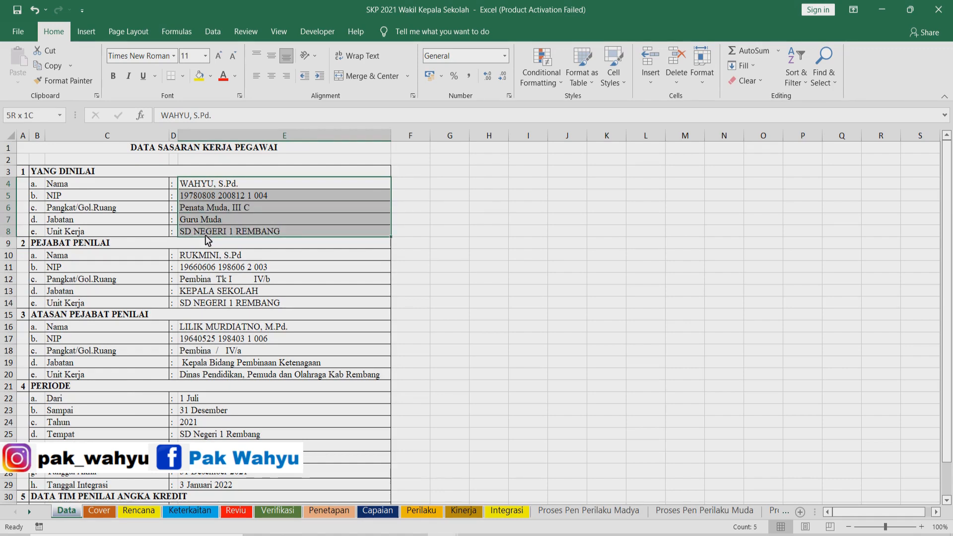
key(ctrl+v)
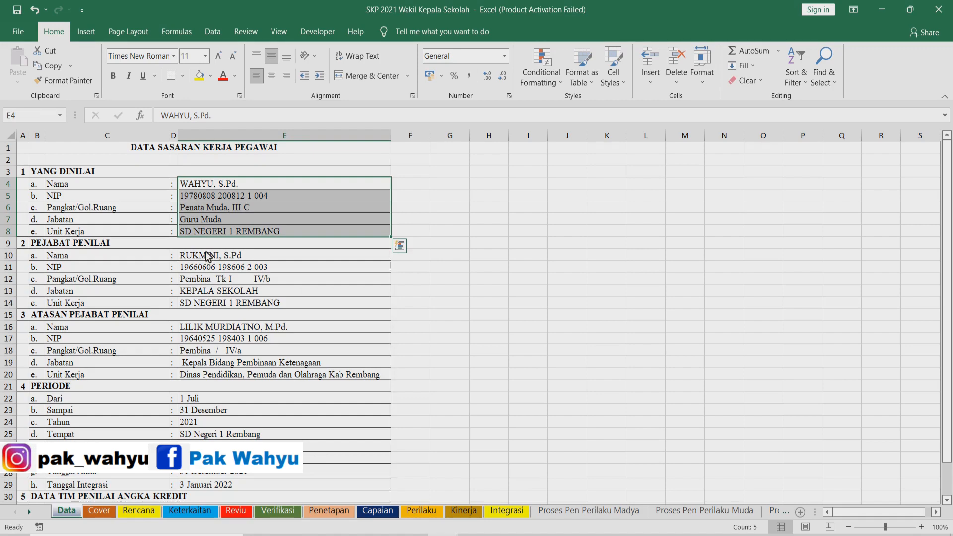
drag(209, 246, 211, 292)
drag(213, 328, 212, 354)
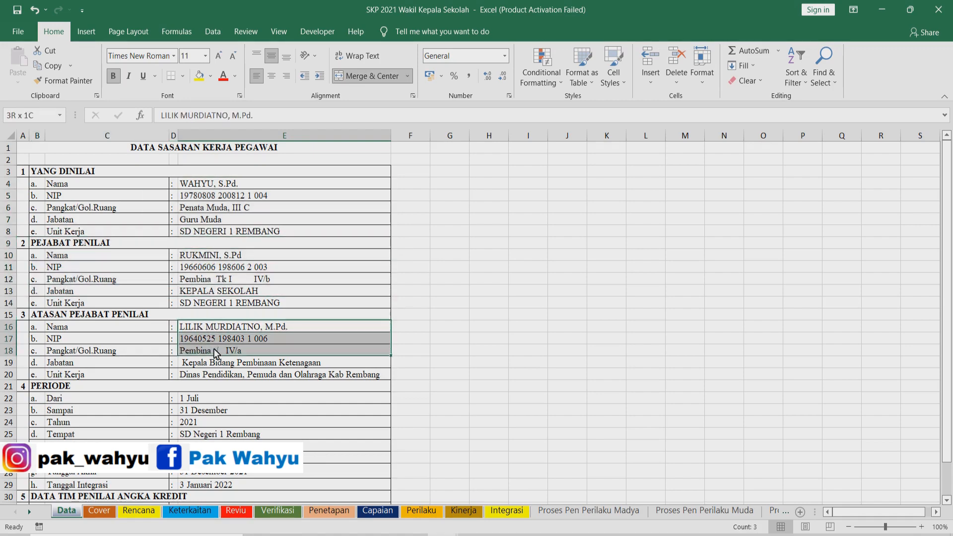
key(ctrl+v)
click(205, 401)
drag(204, 404, 209, 485)
key(ctrl+v)
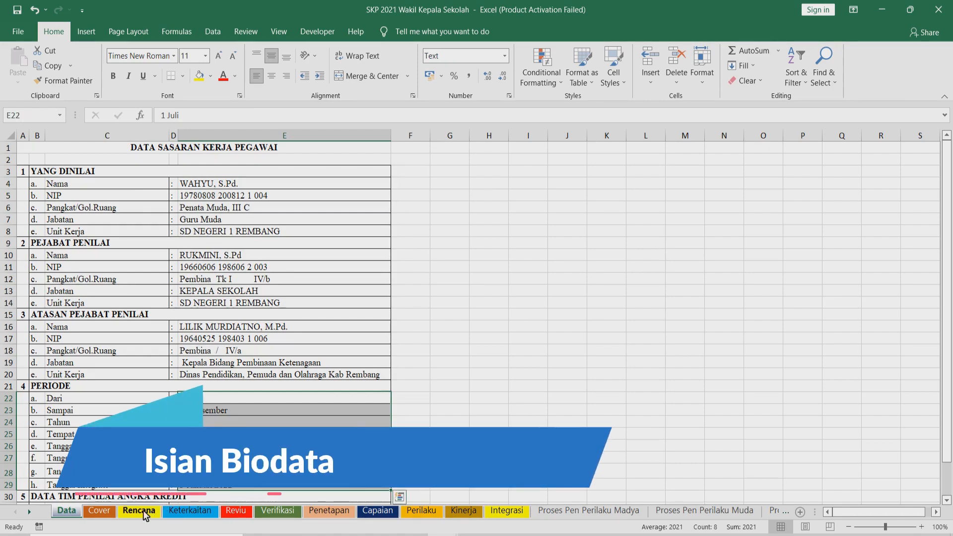
click(99, 511)
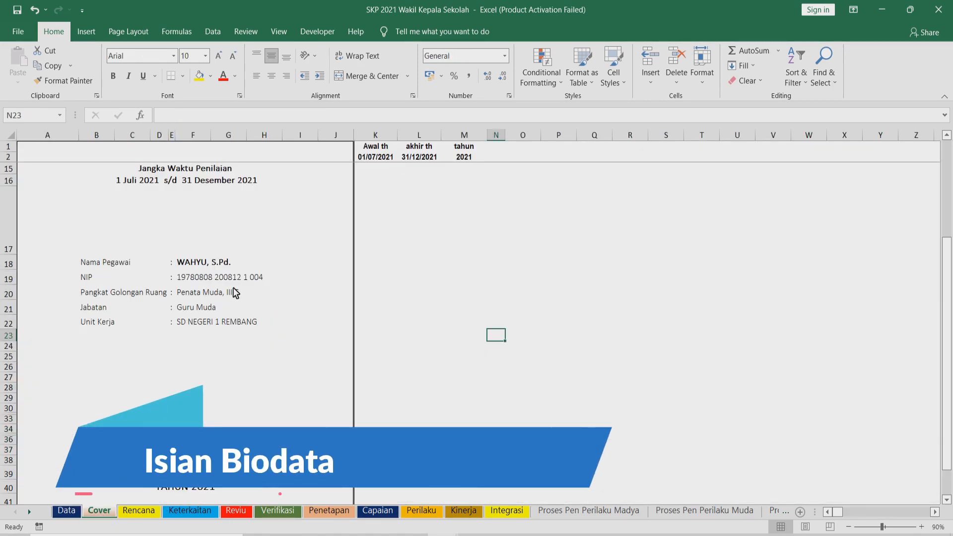
scroll(236, 277, down, 2)
scroll(234, 277, up, 3)
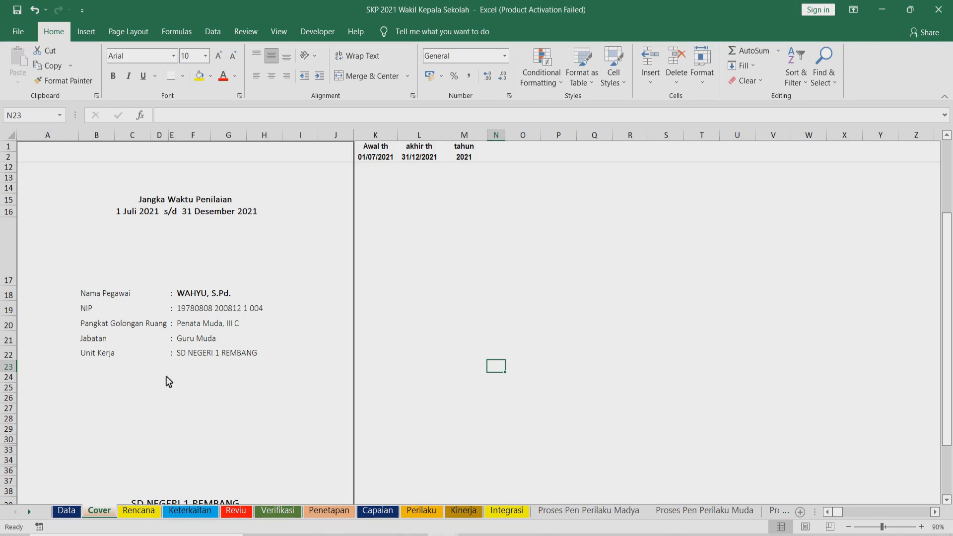
Remove the word "Muda" from the Pangkat/Gol.Ruang entry under YANG DINILAI on the Data sheet, making it "Penata , III C".
click(72, 513)
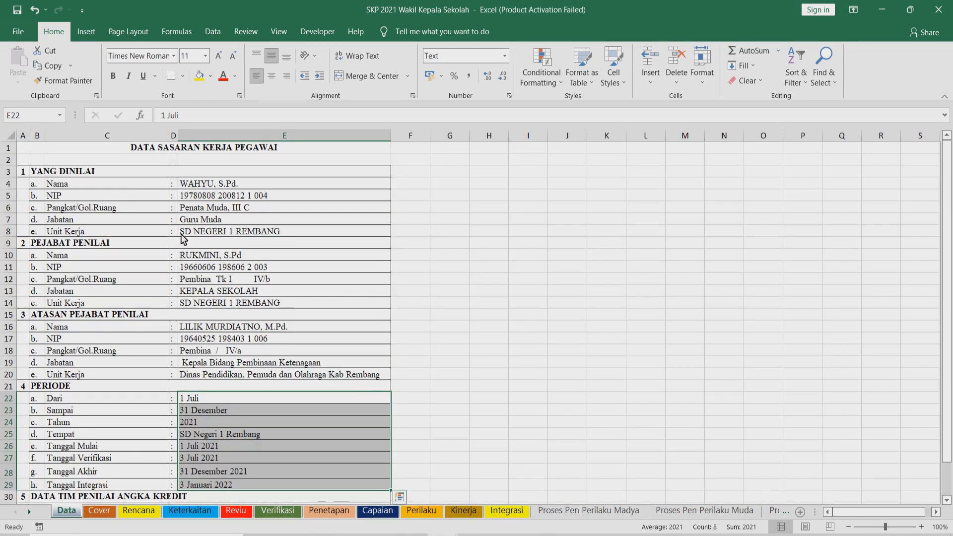
click(208, 209)
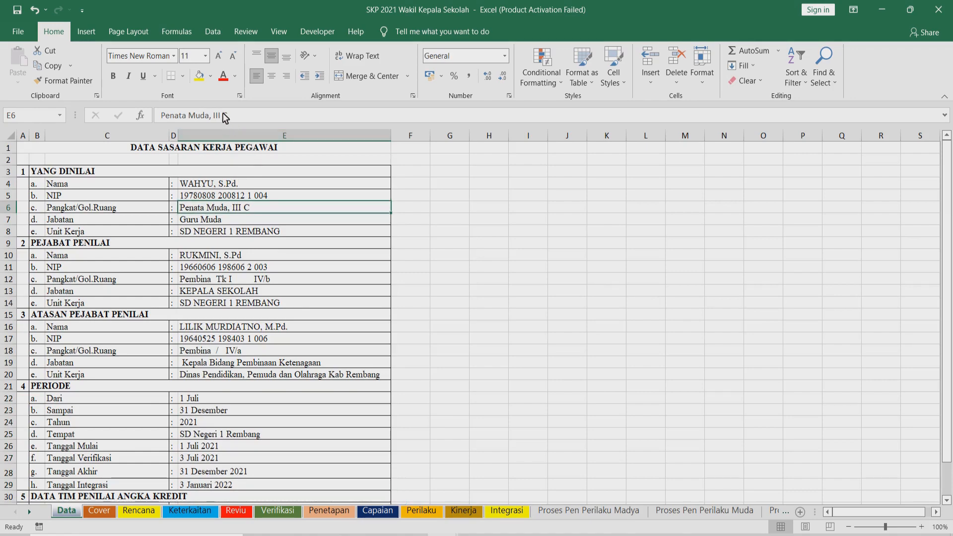
double_click(192, 117)
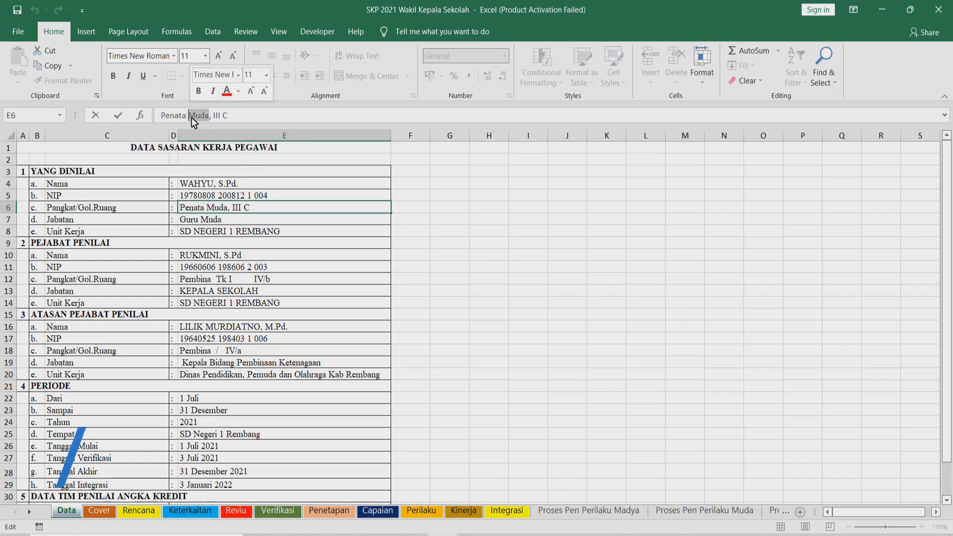
key(Delete)
click(288, 264)
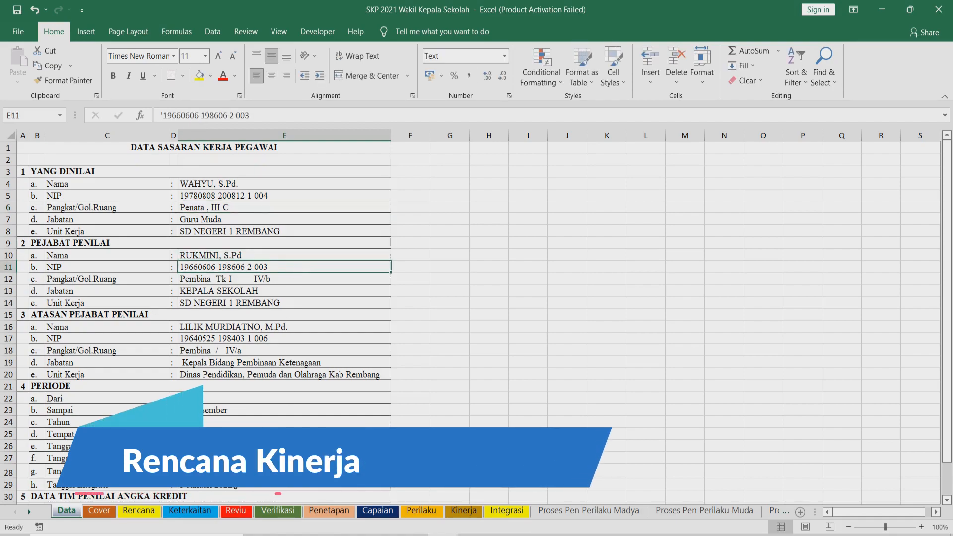
Check the rank on the Cover sheet and examine the header, KINERJA UTAMA plans, indicators and targets on the Rencana sheet.
click(138, 510)
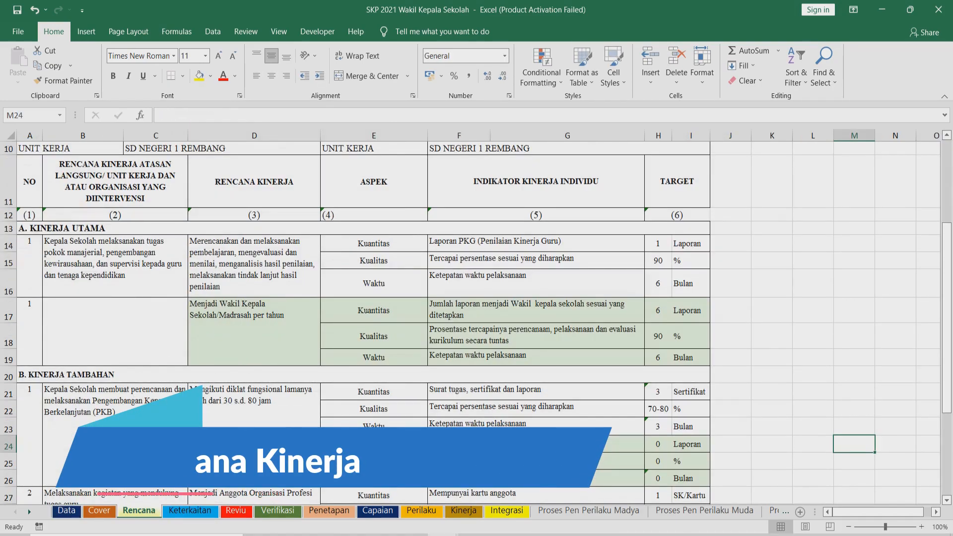
click(108, 513)
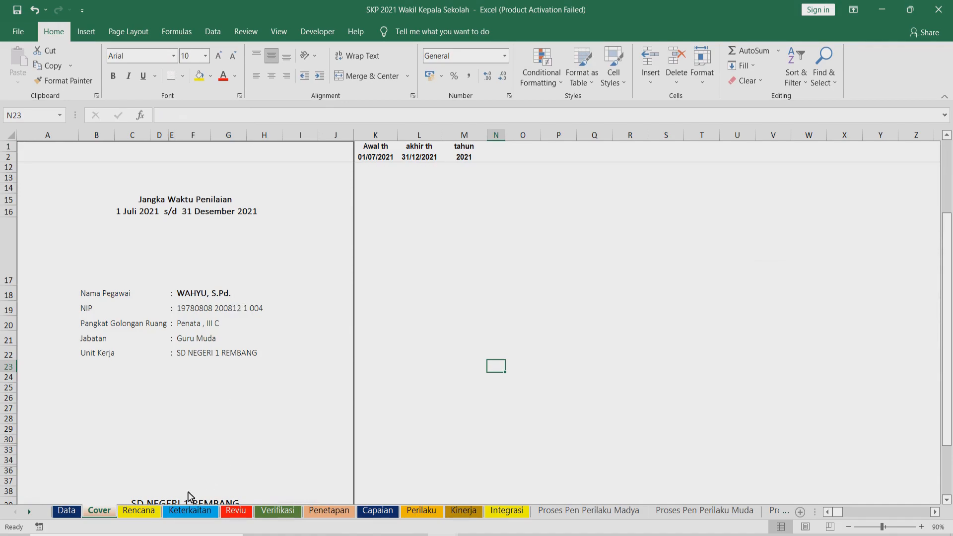
click(153, 513)
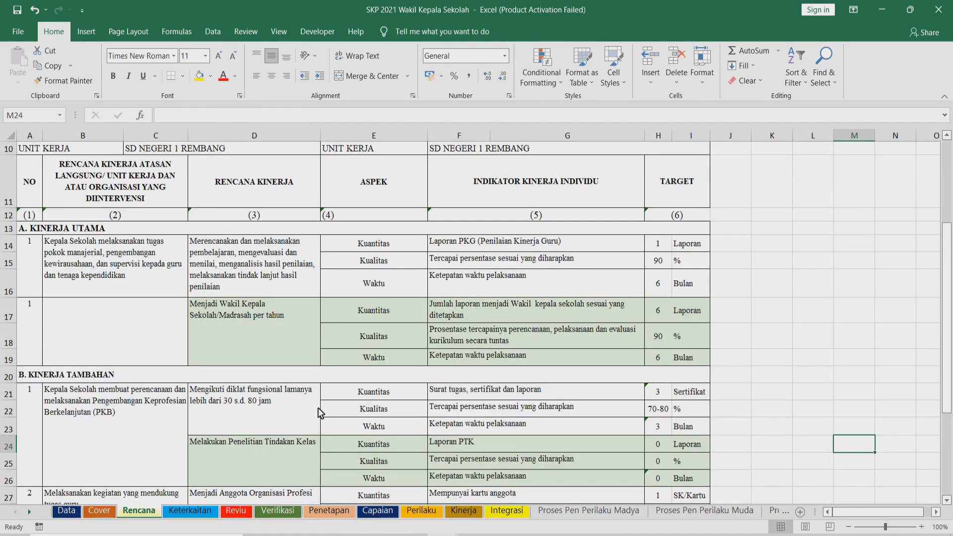
scroll(255, 270, up, 3)
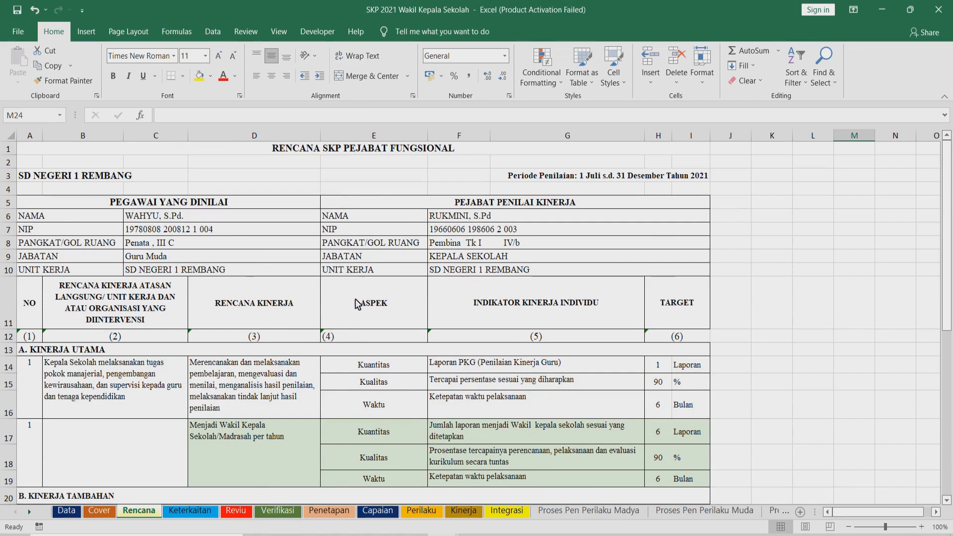
scroll(363, 294, down, 2)
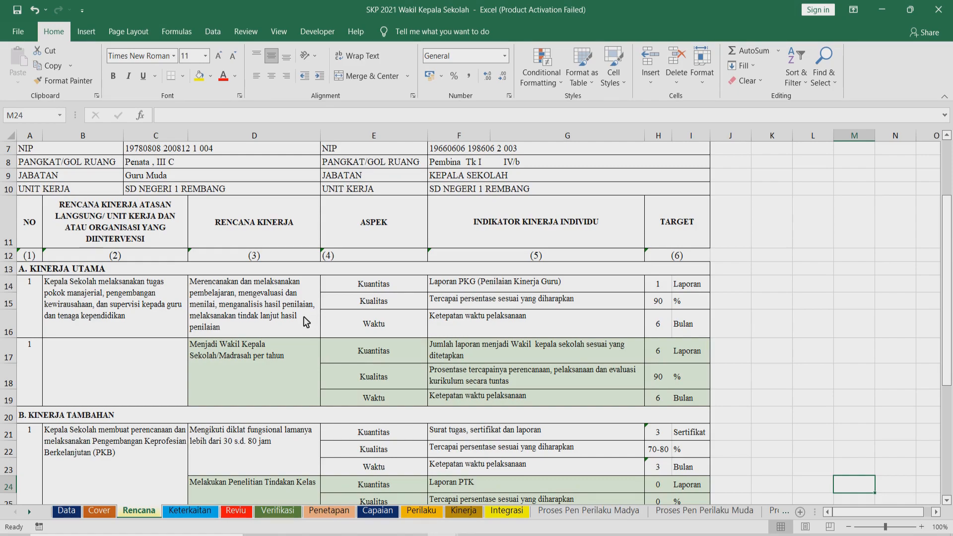
click(104, 304)
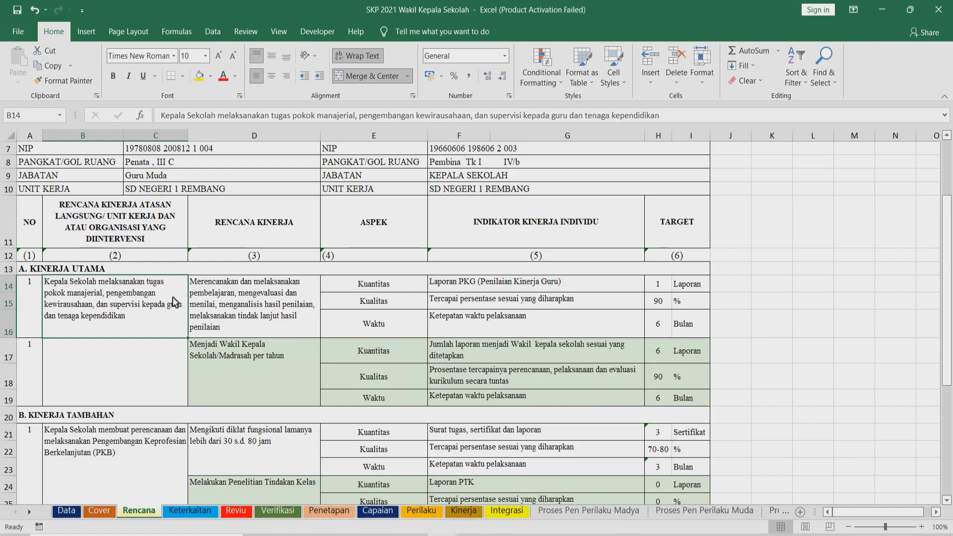
click(242, 289)
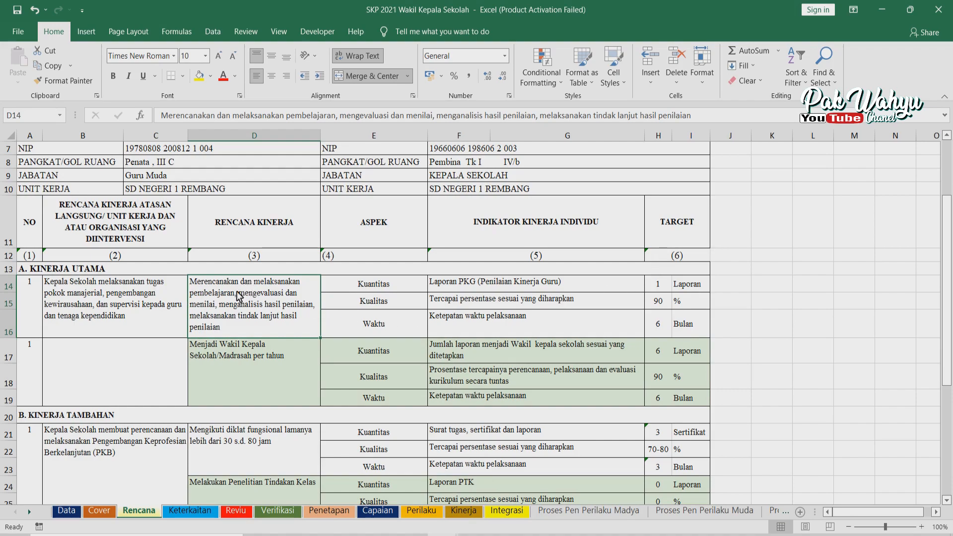
drag(338, 287, 689, 291)
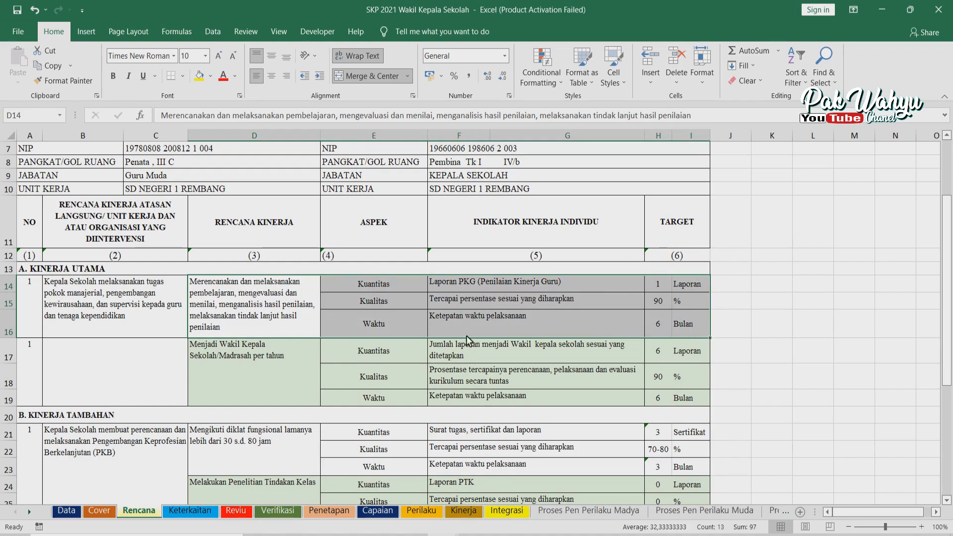
click(249, 371)
scroll(245, 369, down, 2)
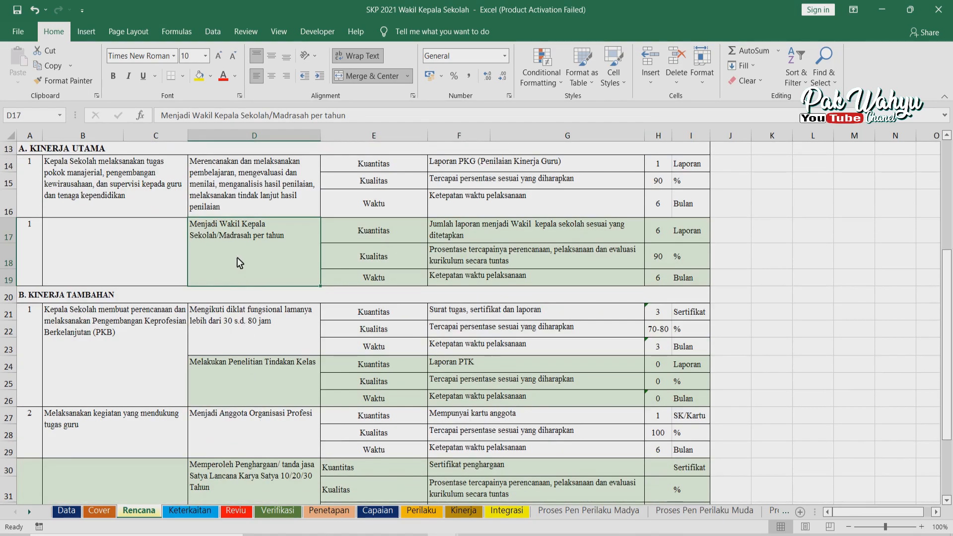
Number the "Menjadi Wakil Kepala Sekolah/Madrasah per tahun" entry in KINERJA UTAMA as 2 in cell A17.
click(32, 229)
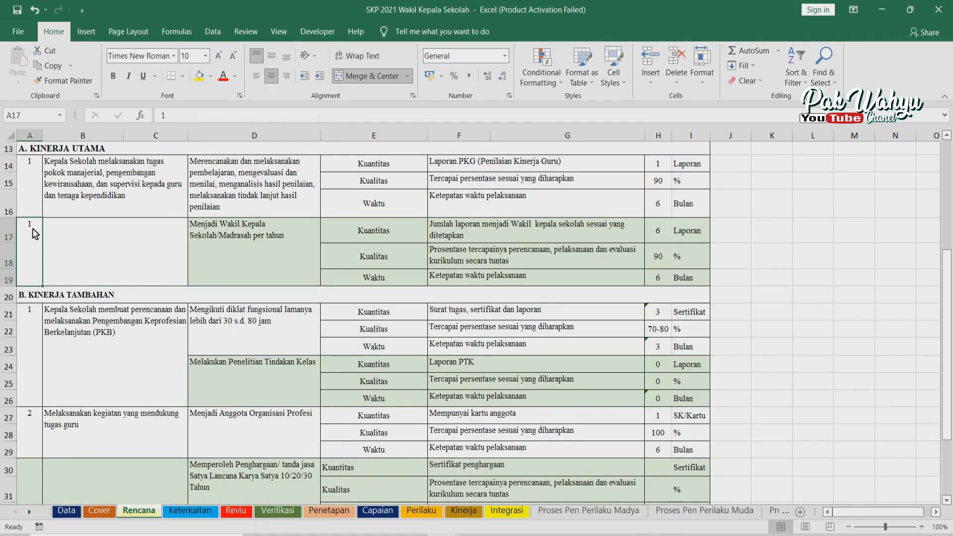
click(32, 167)
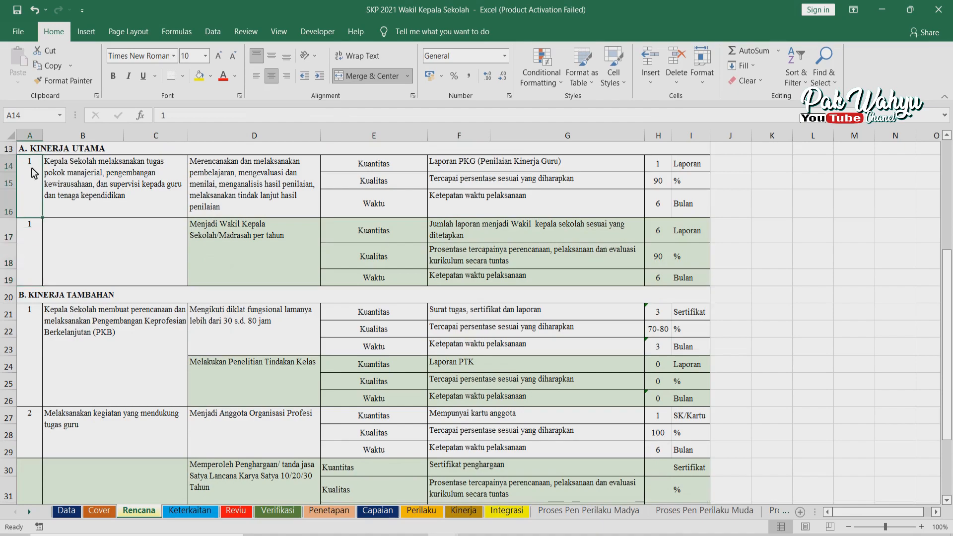
click(34, 229)
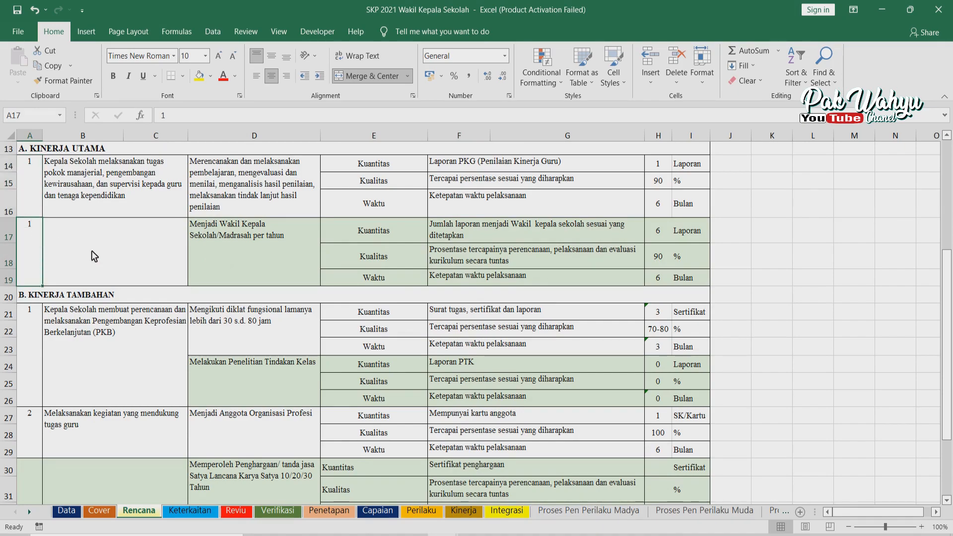
text(2)
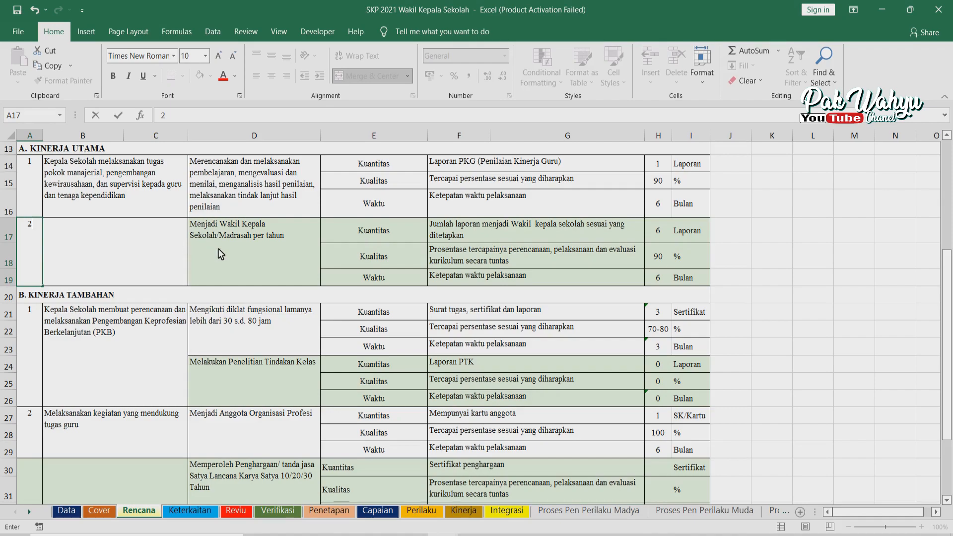
click(221, 251)
Hide rows 24 to 26 of the Rencana sheet, containing the "Melakukan Penelitian Tindakan Kelas" plan.
scroll(224, 253, up, 1)
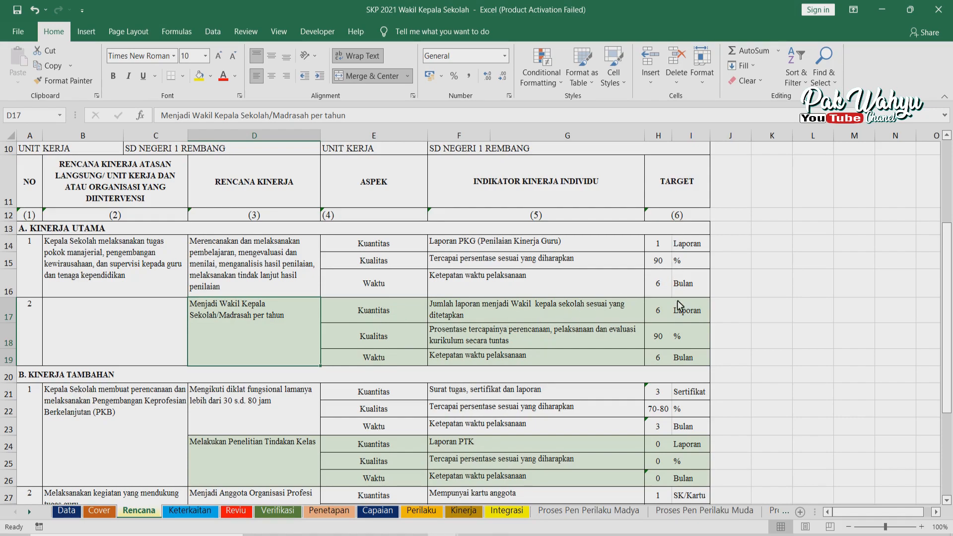
click(662, 317)
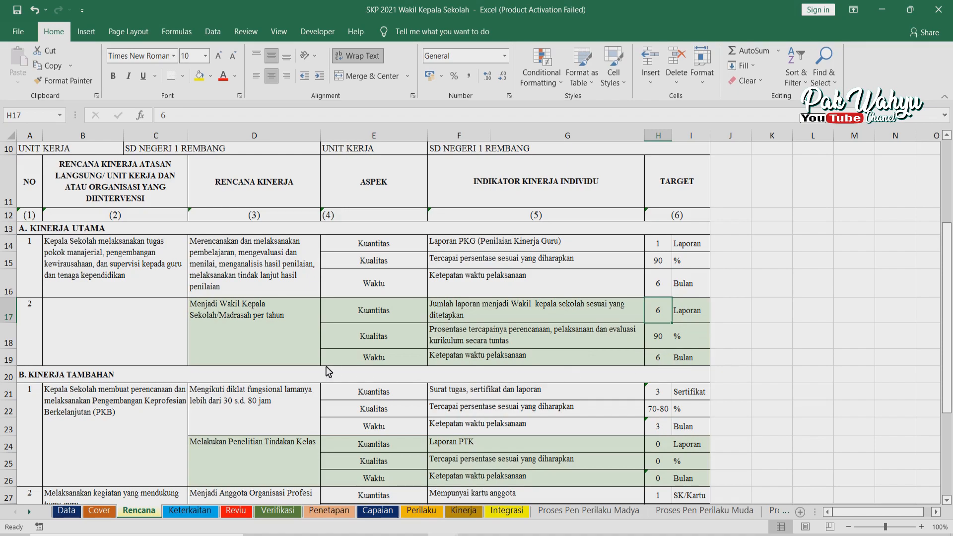
scroll(329, 333, down, 2)
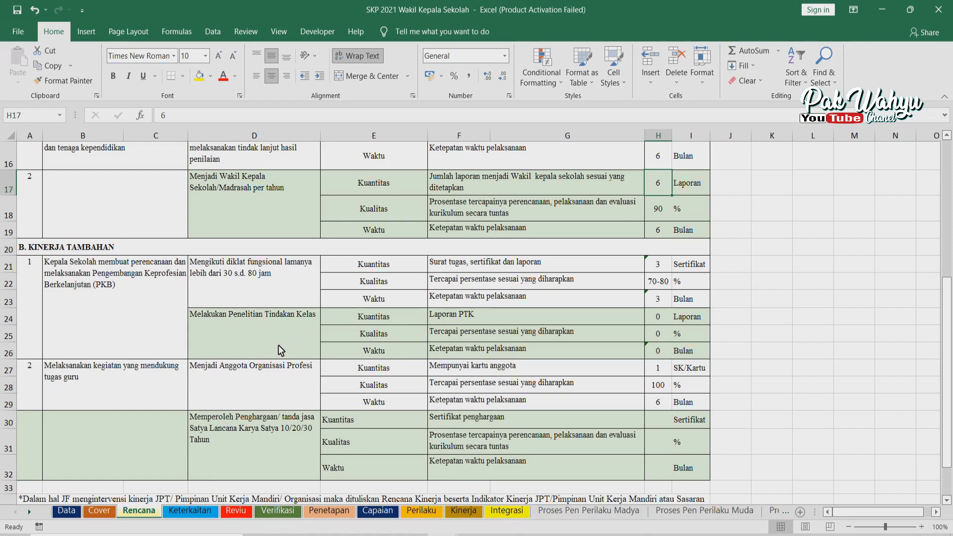
scroll(278, 343, up, 2)
scroll(278, 342, down, 2)
click(10, 320)
drag(10, 319, 14, 352)
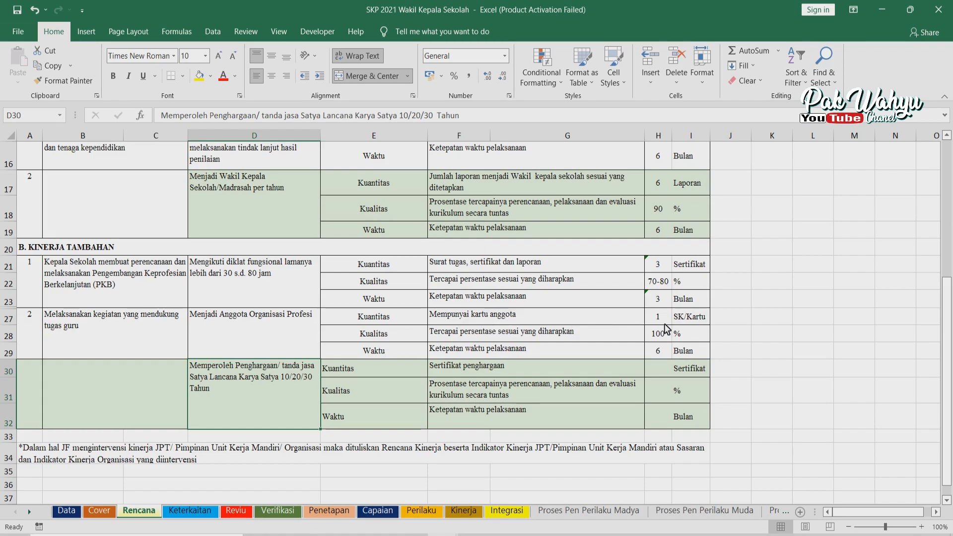
Hide rows 30 to 32 of the Rencana sheet, containing the Satya Lancana Karya Satya award plan.
scroll(668, 328, up, 3)
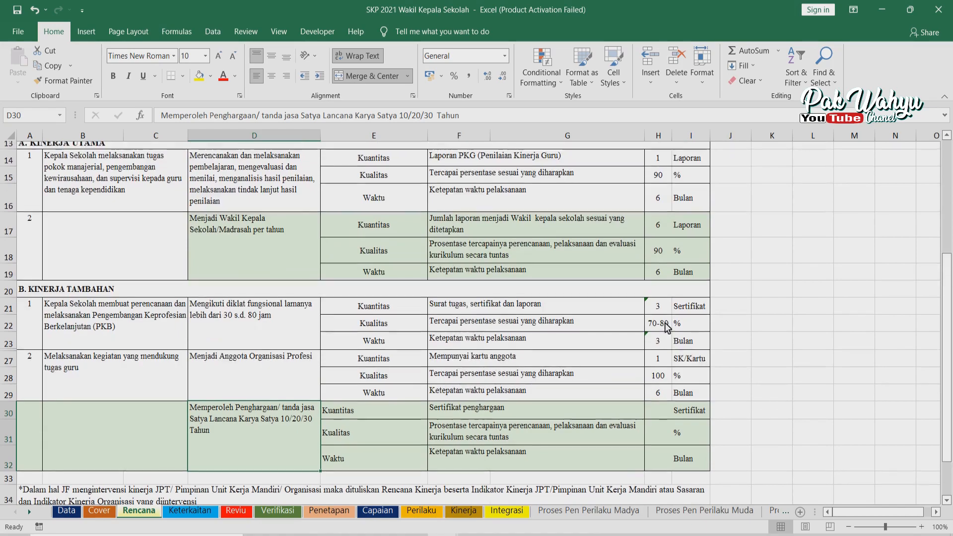
scroll(669, 342, down, 3)
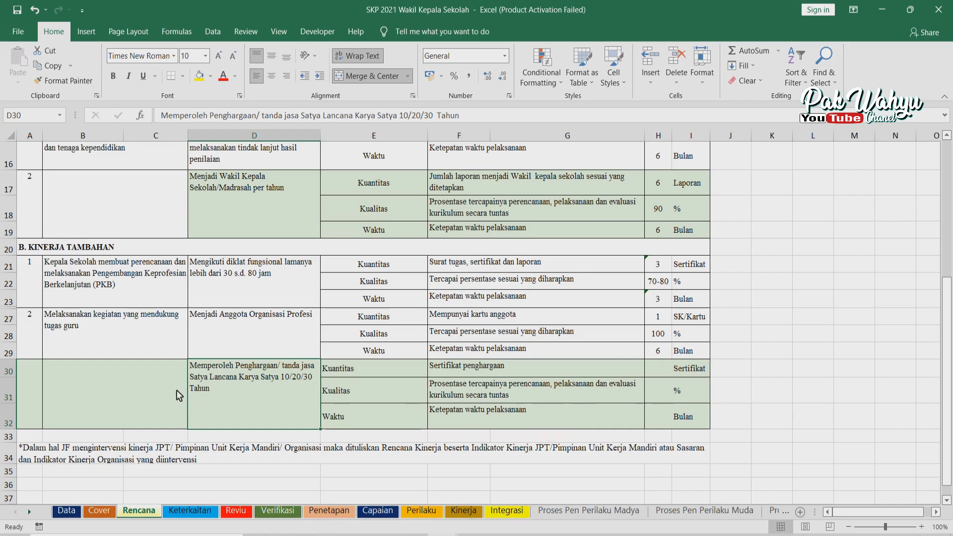
drag(9, 372, 15, 406)
right_click(14, 393)
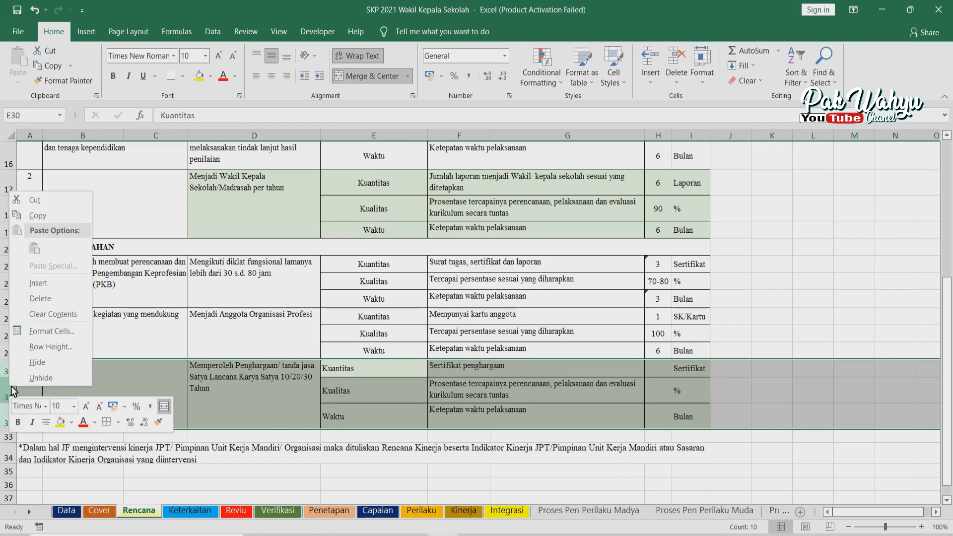
click(45, 364)
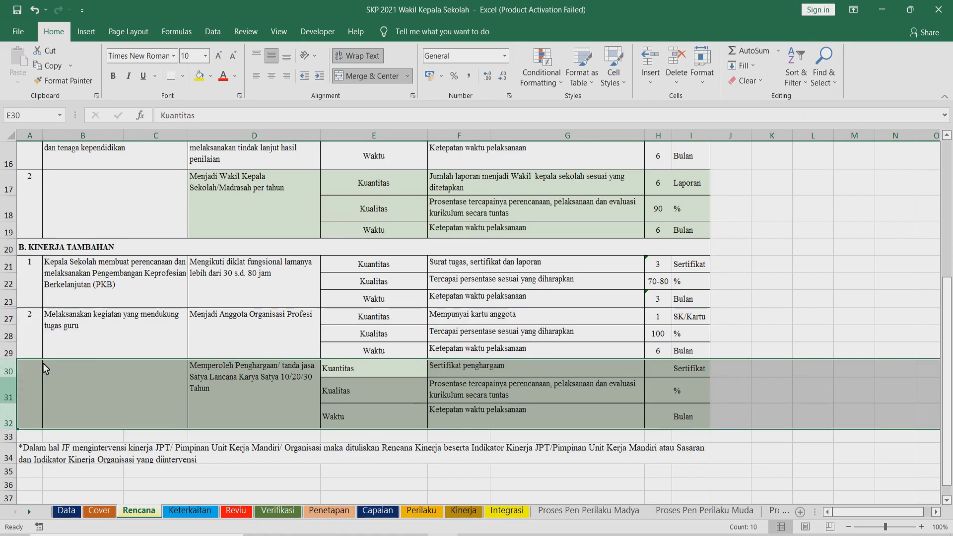
scroll(279, 332, up, 1)
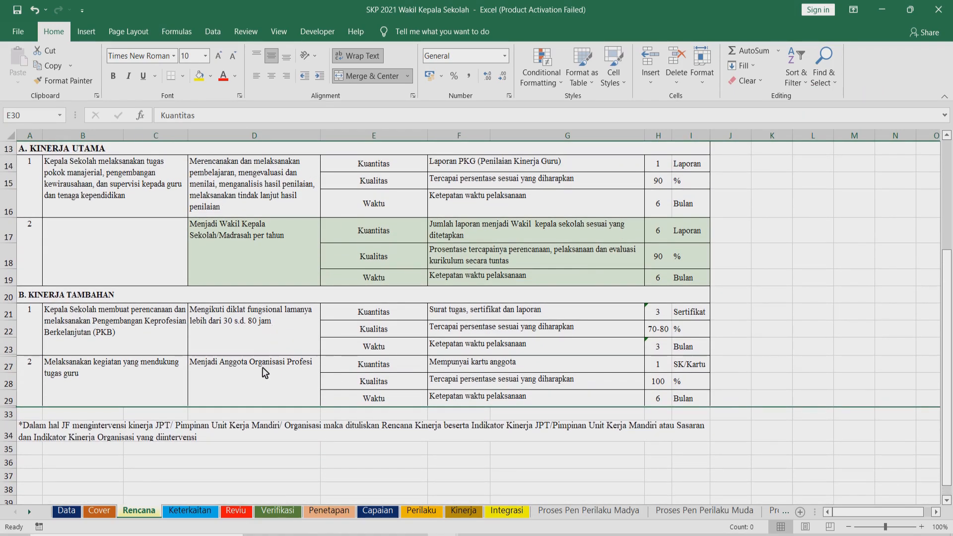
On the Keterkaitan sheet, examine the ANGKA KREDIT formula for the first KINERJA UTAMA entry and its source value under III/C.
click(183, 513)
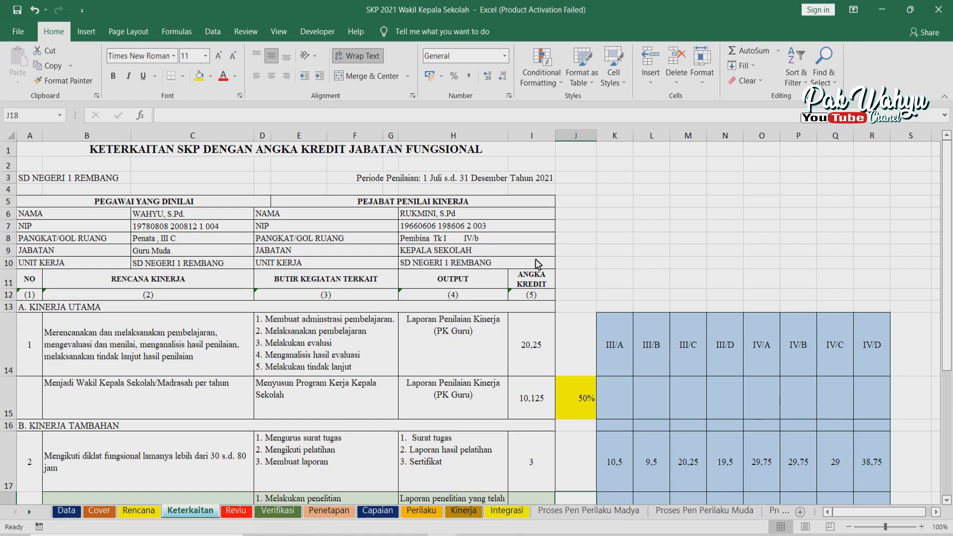
click(535, 352)
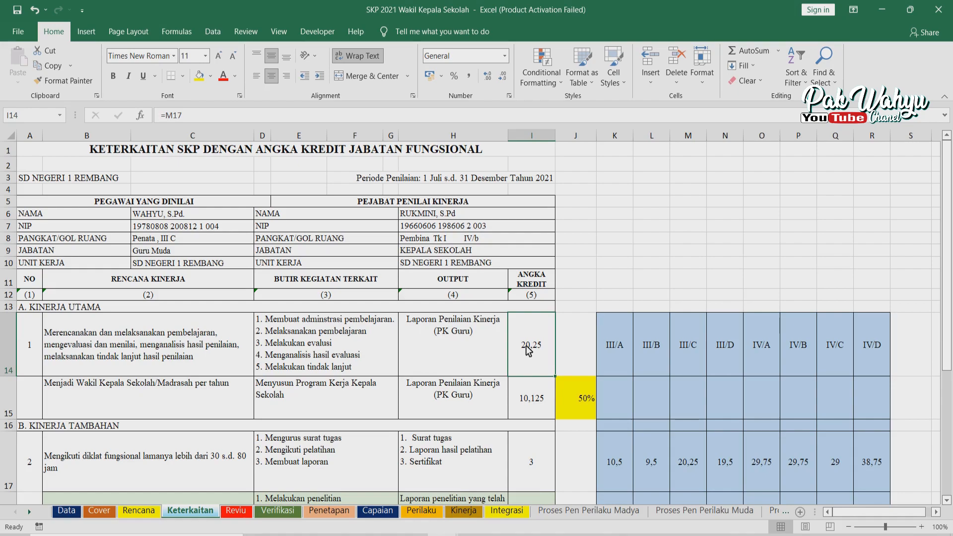
click(685, 466)
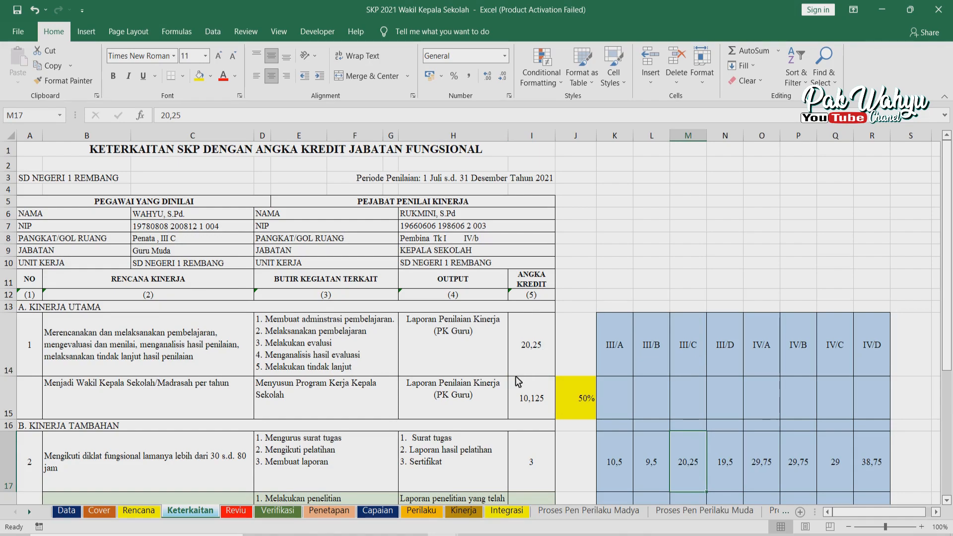
On the Keterkaitan sheet, change the BUTIR KEGIATAN TERKAIT text in D15 to "Menyusun Program Kerja Wakil Kepala Sekolah".
click(329, 395)
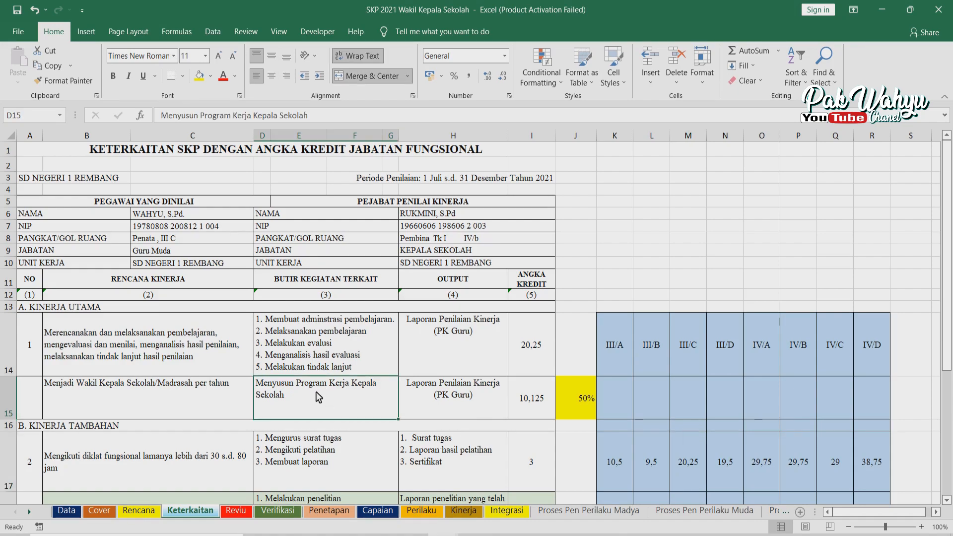
click(255, 116)
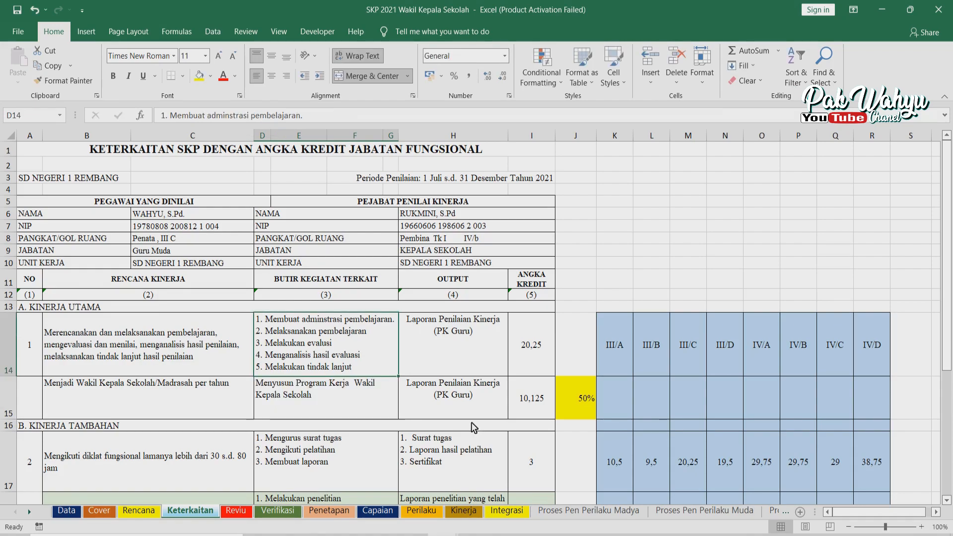
Examine the percentage in J15 and the ANGKA KREDIT formula in I15 for the "Menjadi Wakil Kepala Sekolah/Madrasah per tahun" entry.
scroll(472, 423, down, 1)
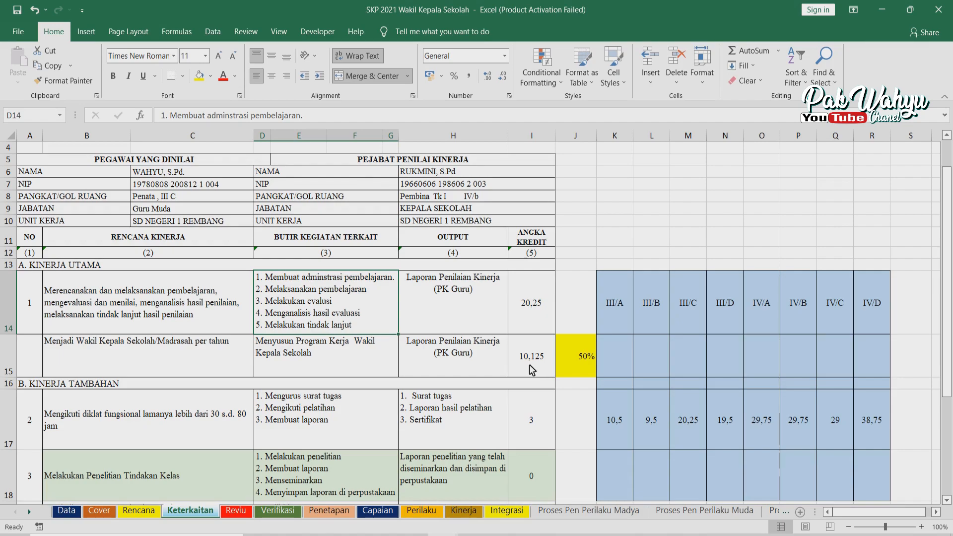
click(579, 359)
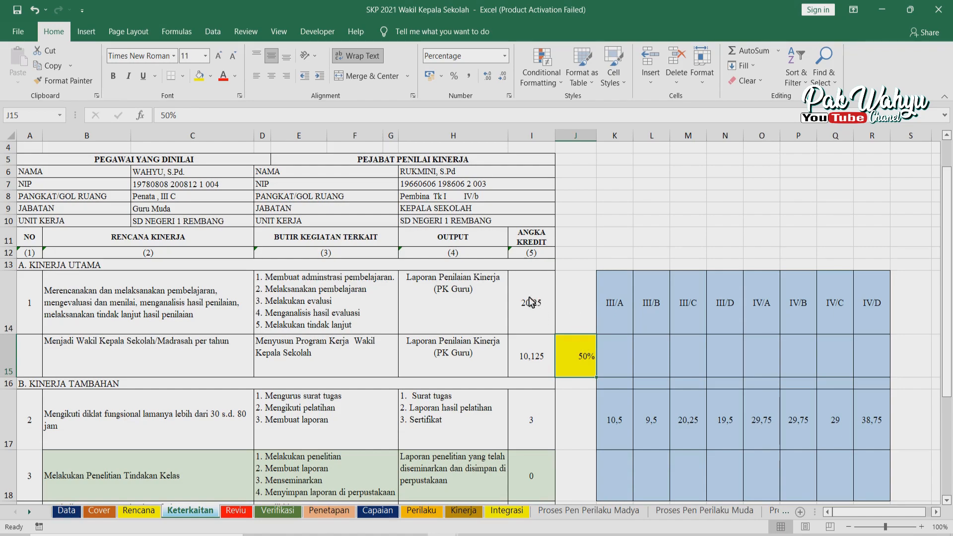
click(541, 369)
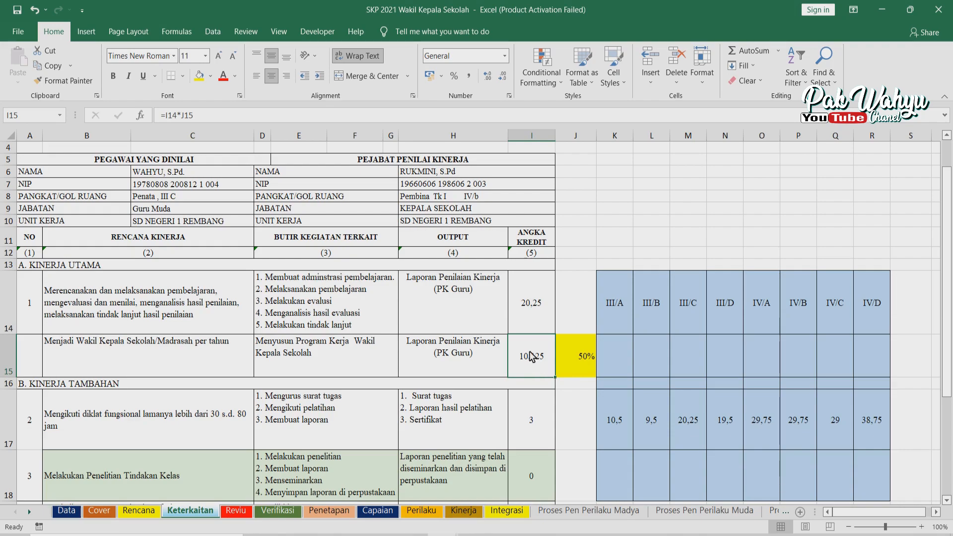
Switch to the TABEL PAK_BARU workbook and check the III/C credit scores for the Baik criterion in the WAKASEK table.
click(450, 533)
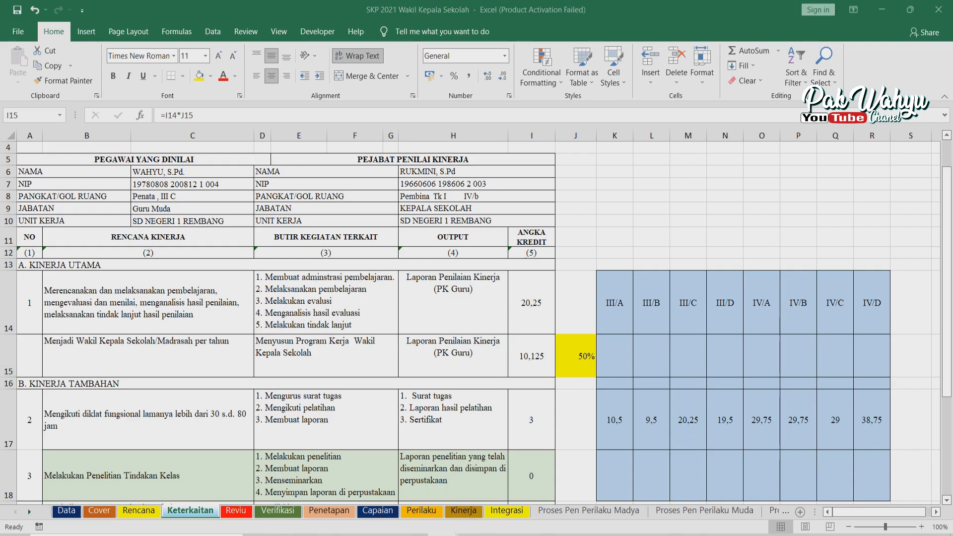
click(447, 512)
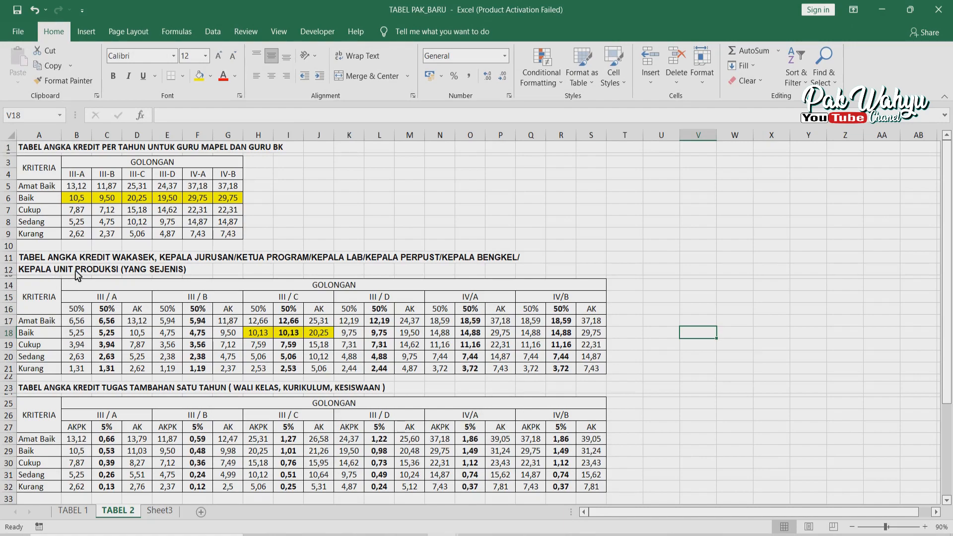
click(131, 259)
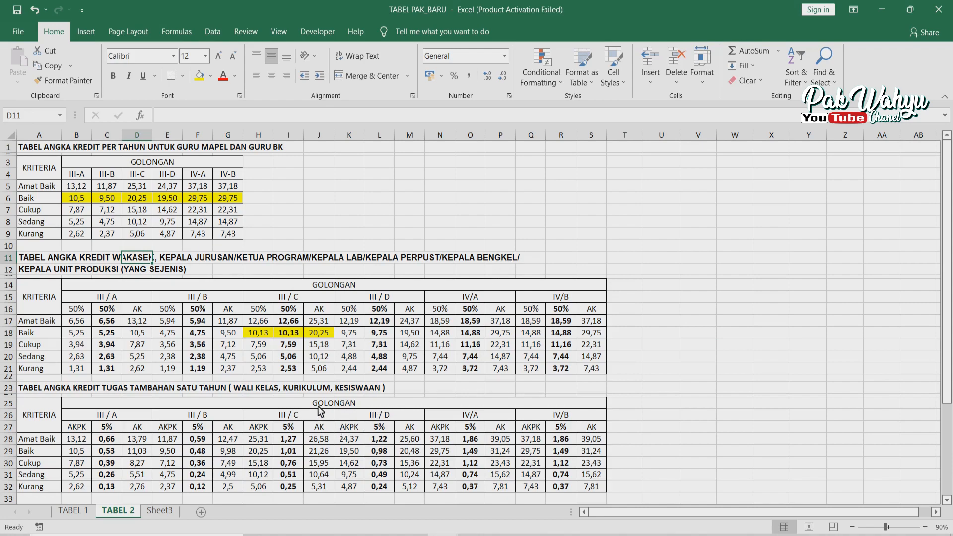
click(298, 300)
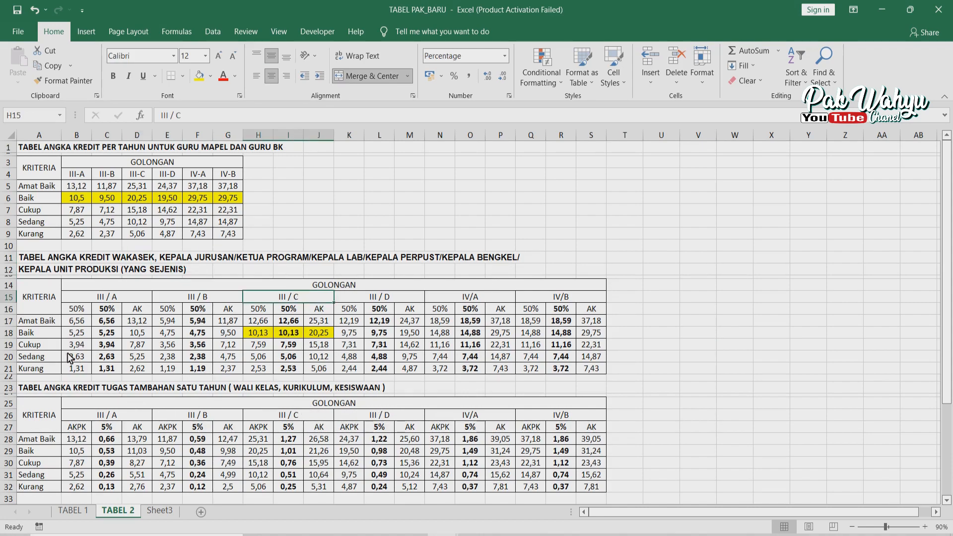
click(42, 338)
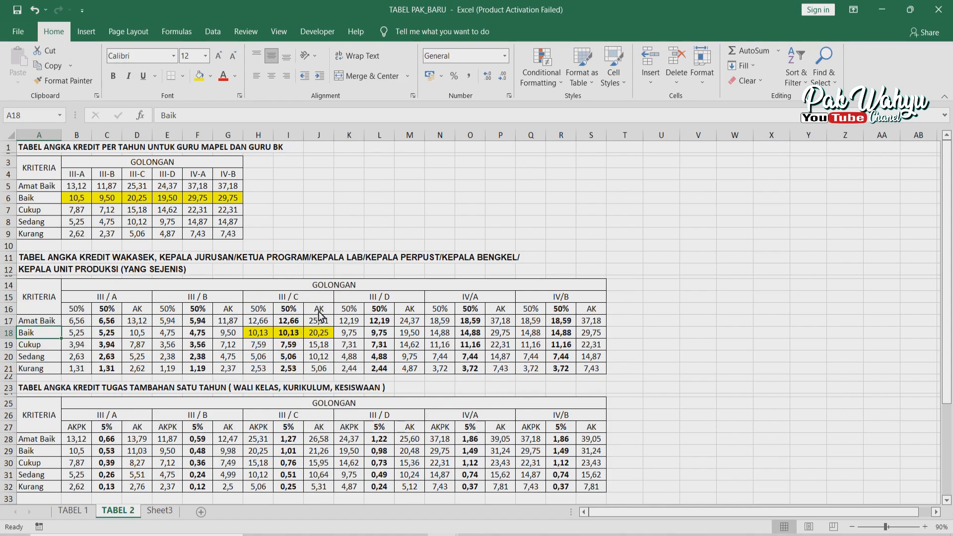
click(324, 338)
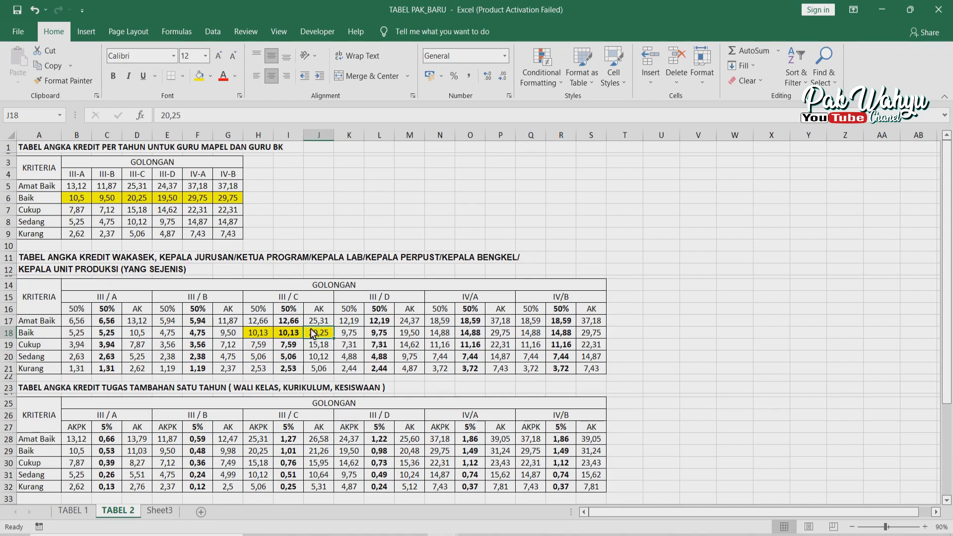
click(263, 337)
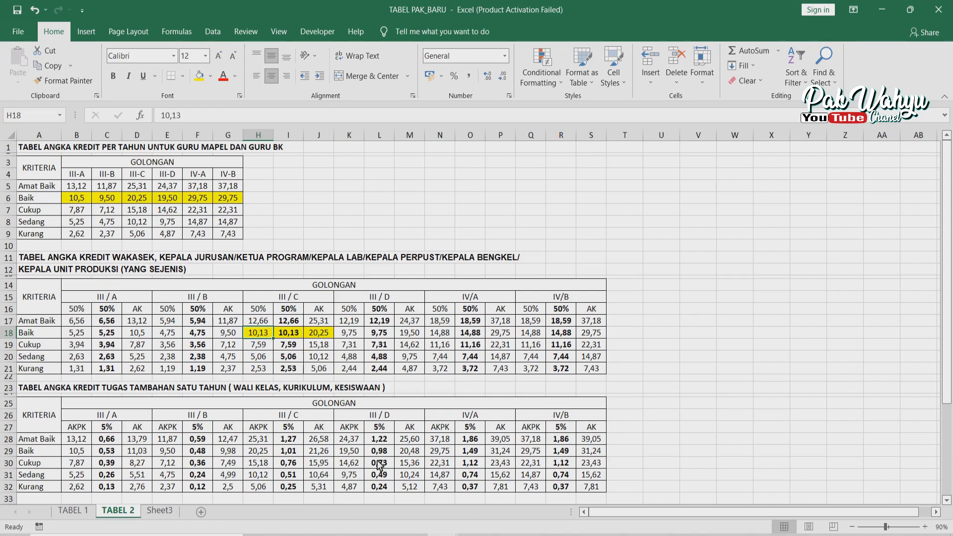
Switch to the DUPAK workbook and examine the credit formulas for the teaching process and Wakil Kepala Sekolah/Madrasah entries on Lamp I.
click(442, 535)
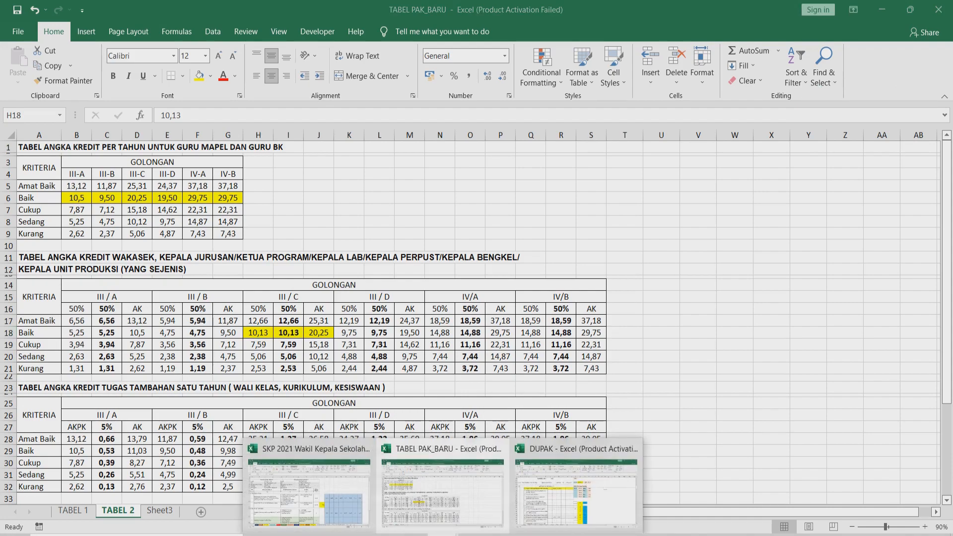
click(543, 504)
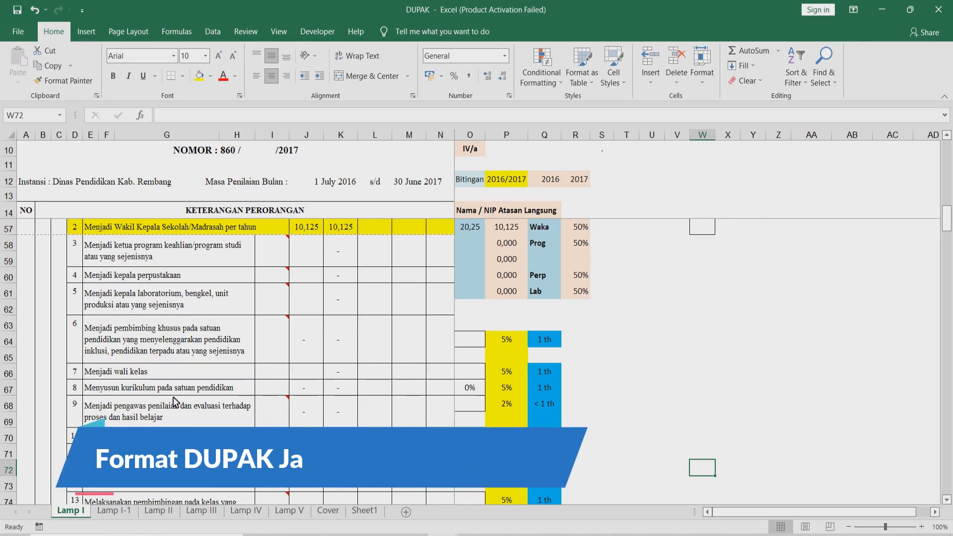
scroll(235, 337, up, 5)
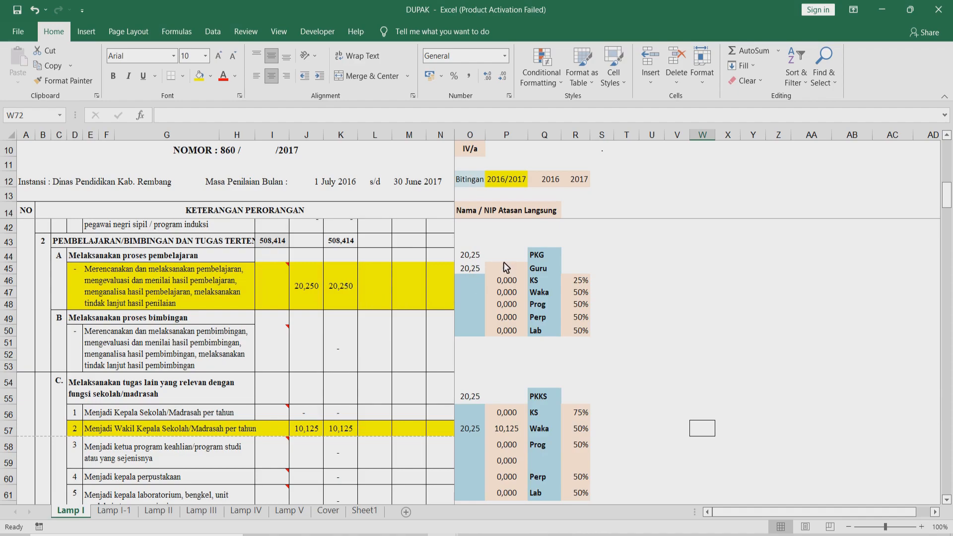
scroll(320, 248, up, 3)
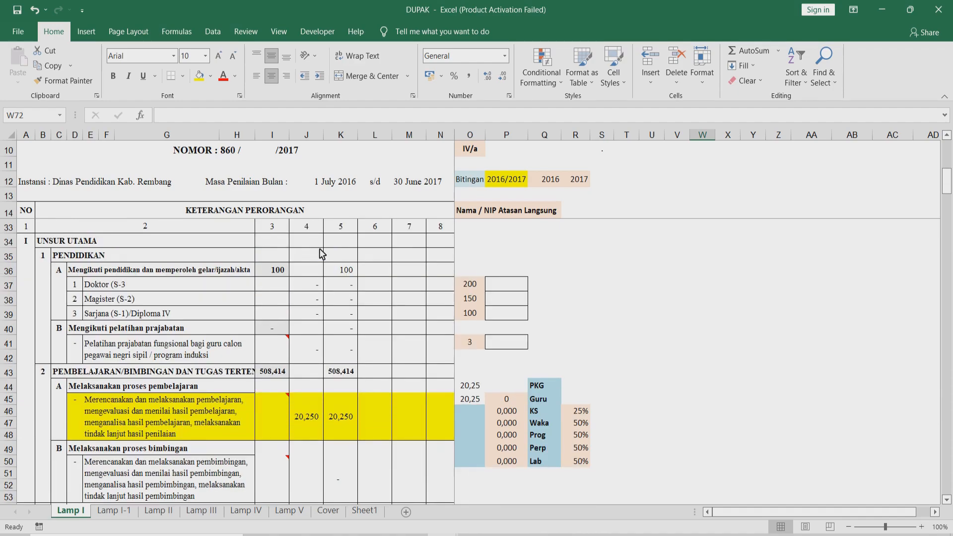
scroll(319, 248, down, 2)
scroll(320, 248, down, 1)
click(309, 292)
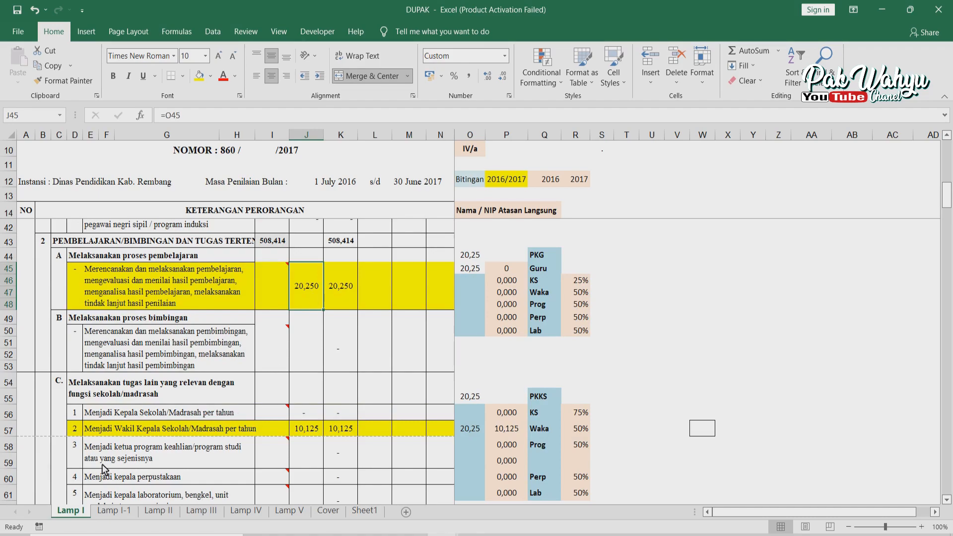
click(318, 430)
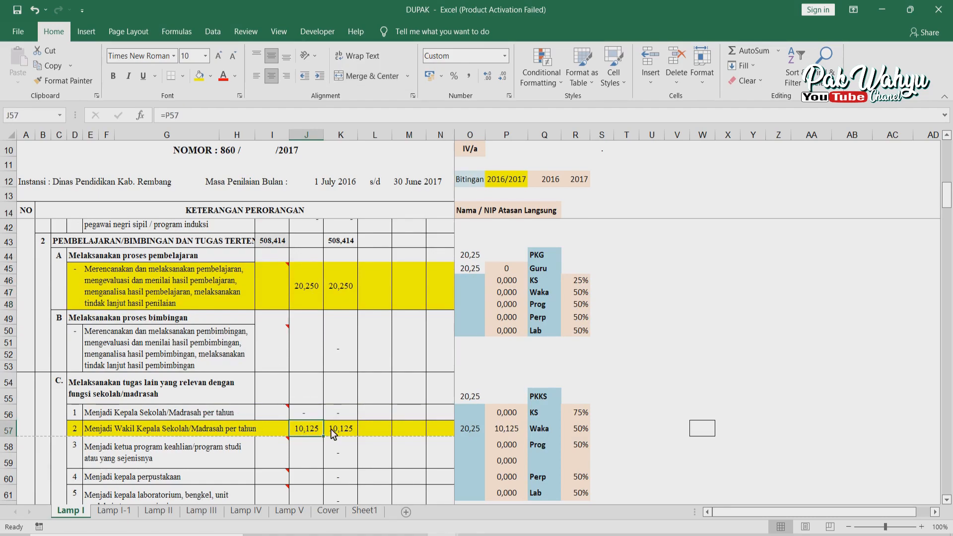
Review the credit percentages for the other additional duties on Lamp I, from kepala perpustakaan through class guidance in rows 60 to 74.
scroll(401, 417, down, 2)
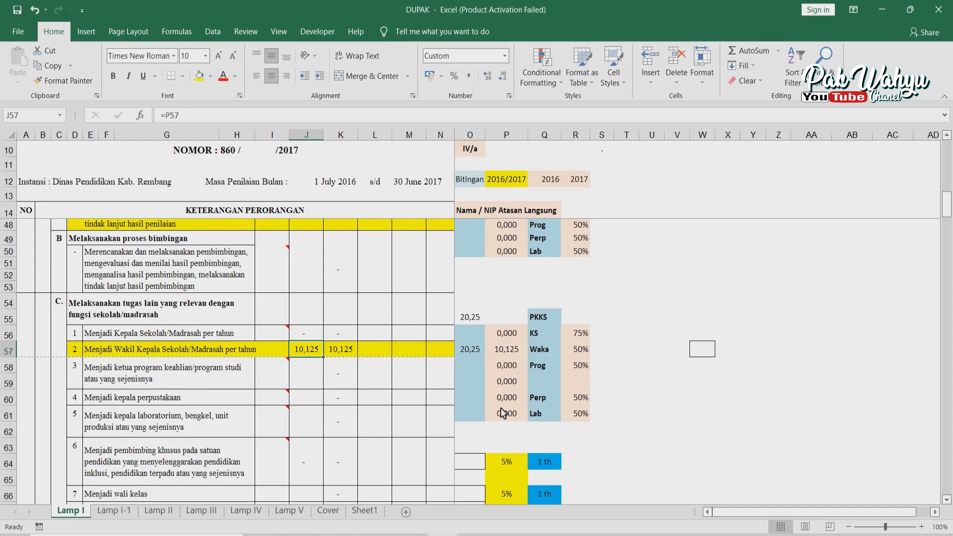
click(583, 400)
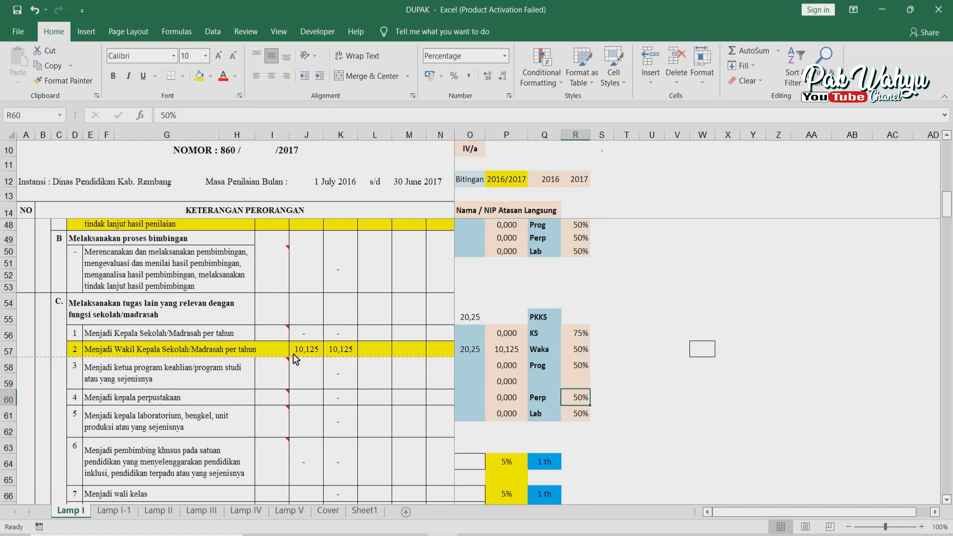
scroll(317, 378, down, 1)
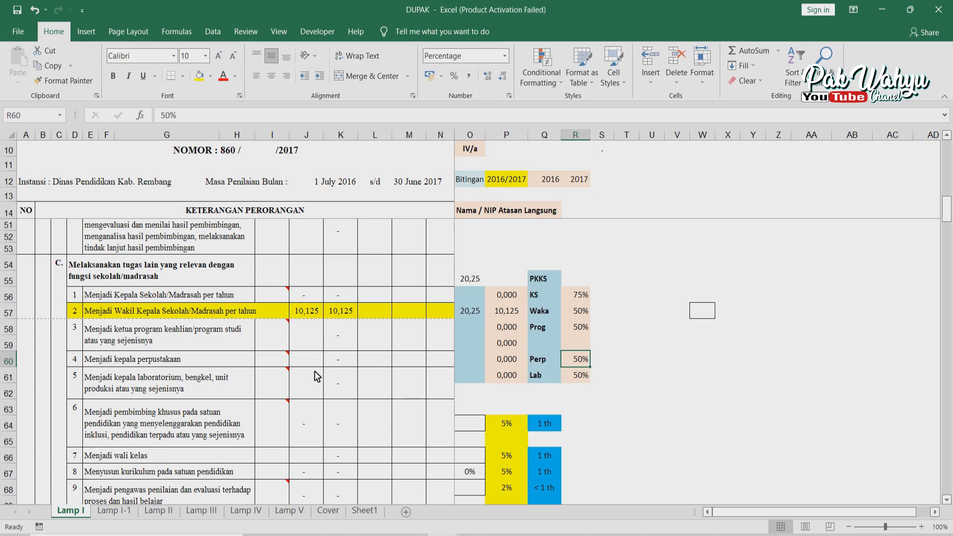
scroll(317, 375, down, 1)
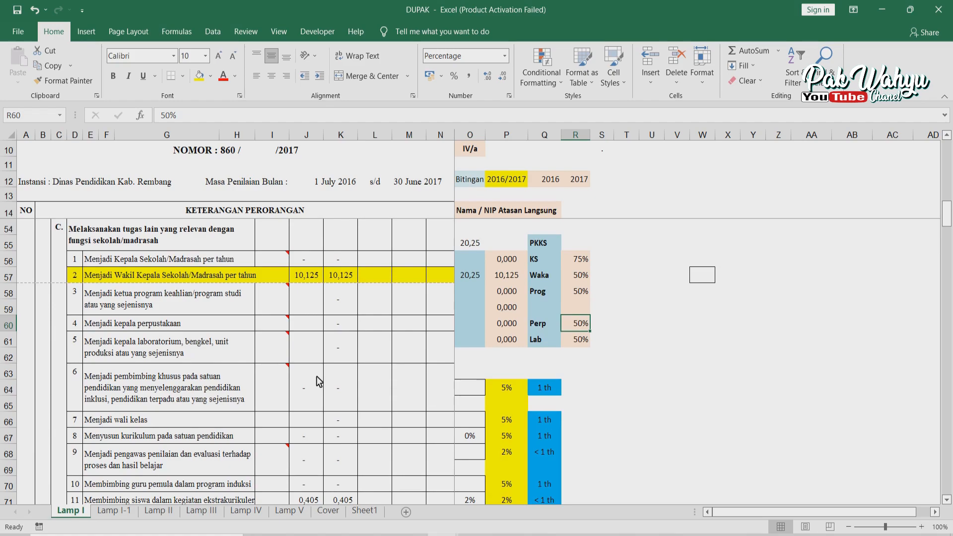
scroll(317, 374, down, 1)
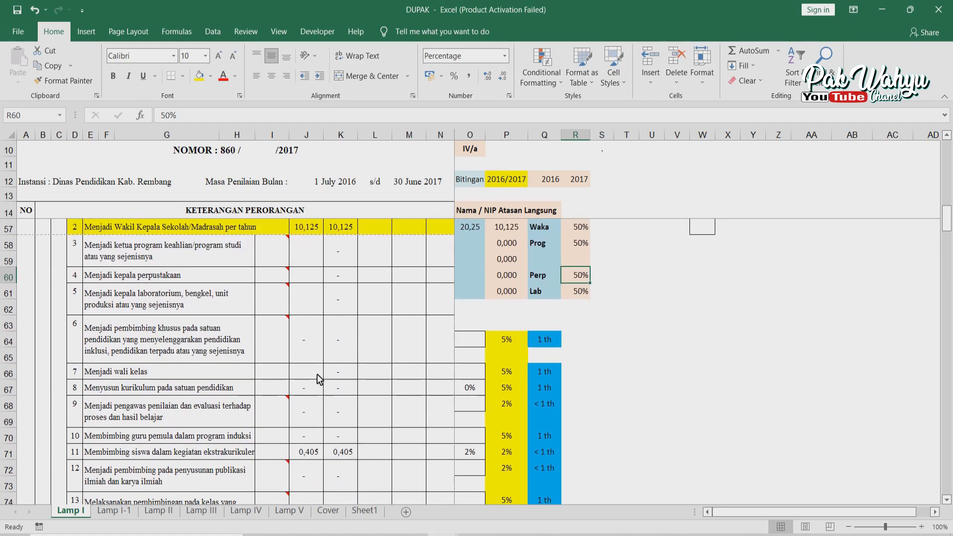
scroll(318, 378, down, 1)
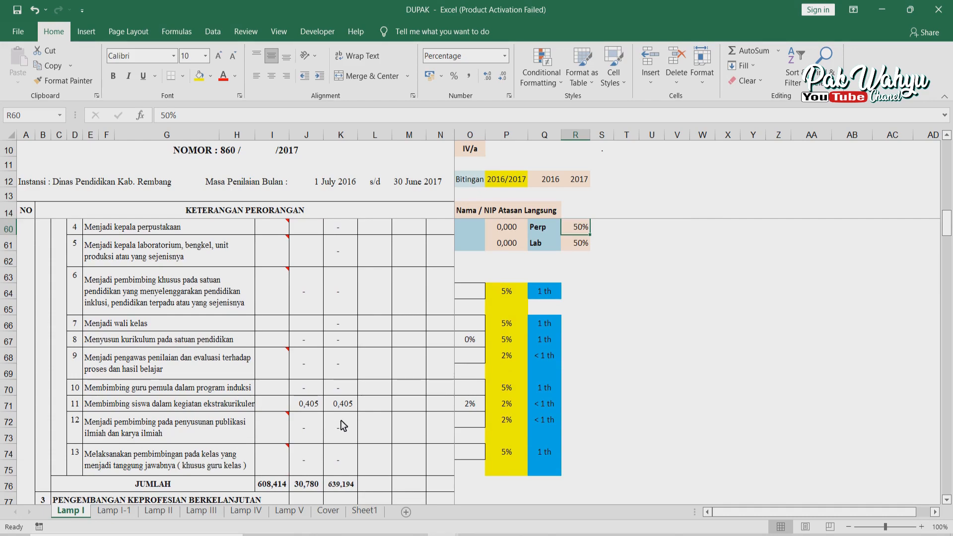
click(472, 405)
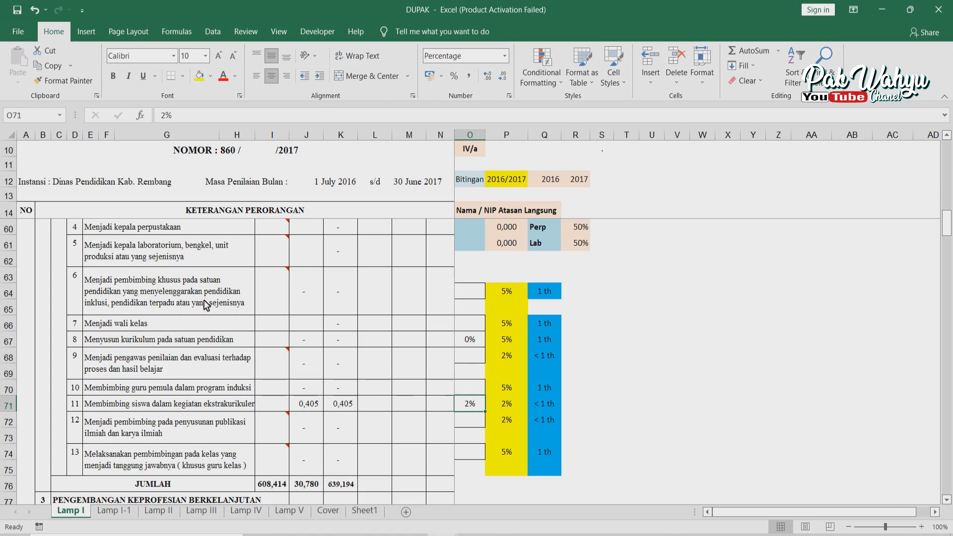
click(517, 296)
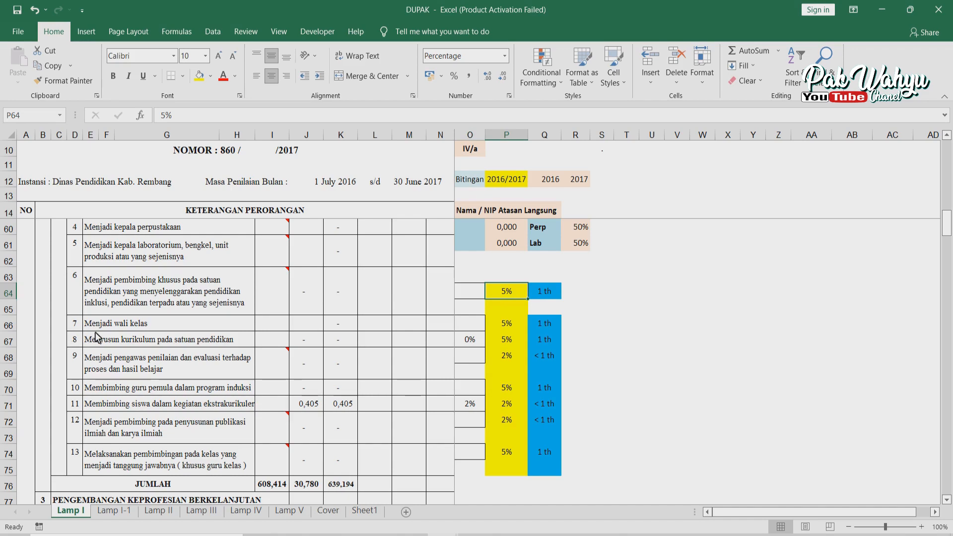
click(511, 329)
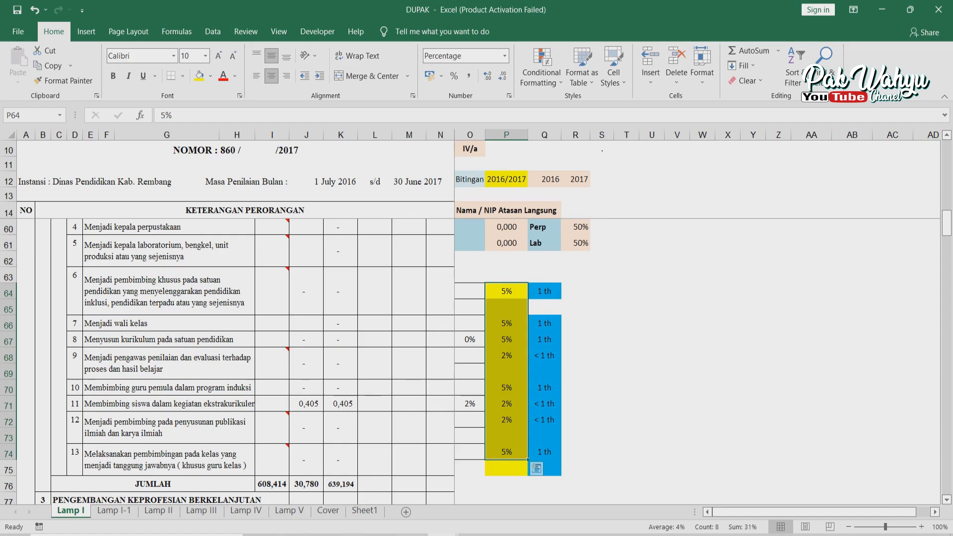
Return to the SKP 2021 Wakil Kepala Sekolah workbook and look over the KINERJA TAMBAHAN entries on the Keterkaitan sheet.
click(443, 535)
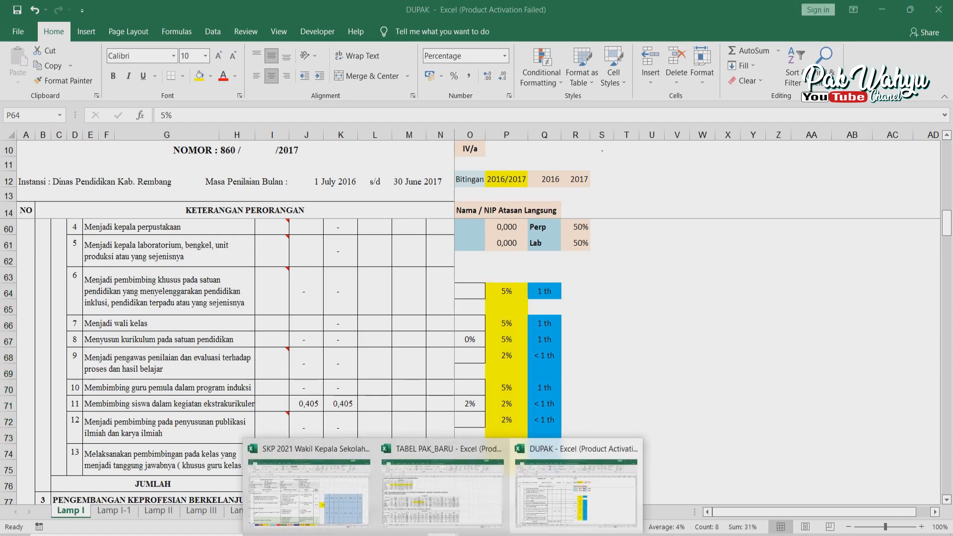
click(295, 504)
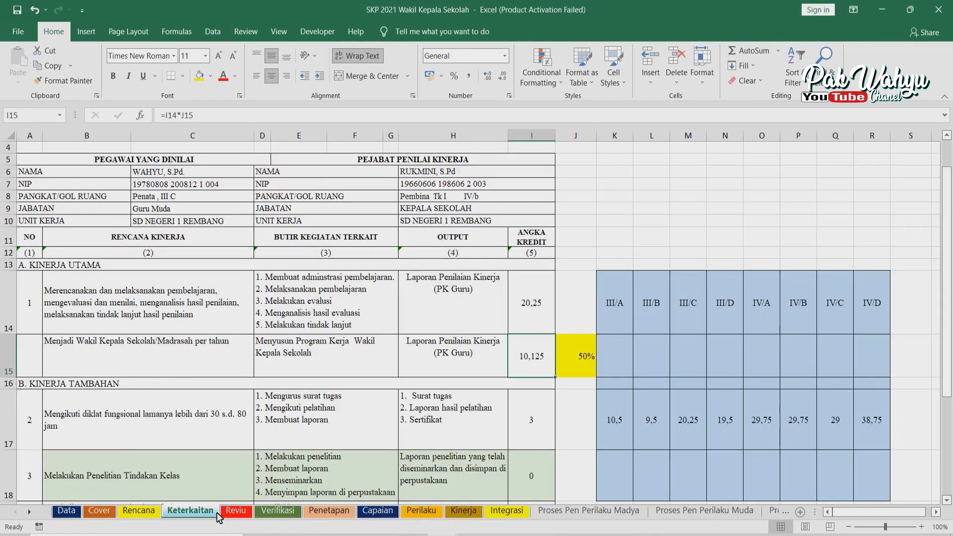
scroll(558, 368, down, 2)
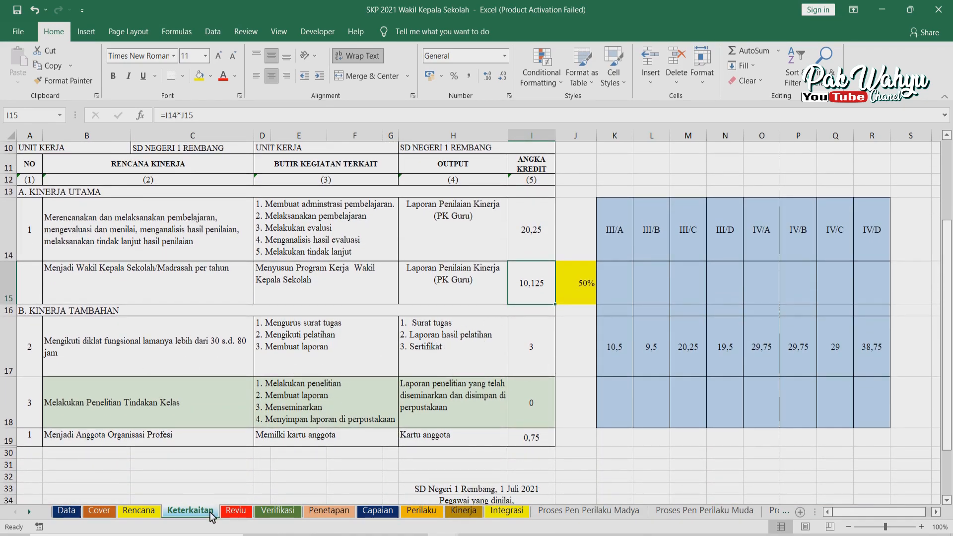
Hide the Melakukan Penelitian Tindakan Kelas rows 25 to 27 on the Reviu sheet and look over the remaining plan entries.
click(237, 511)
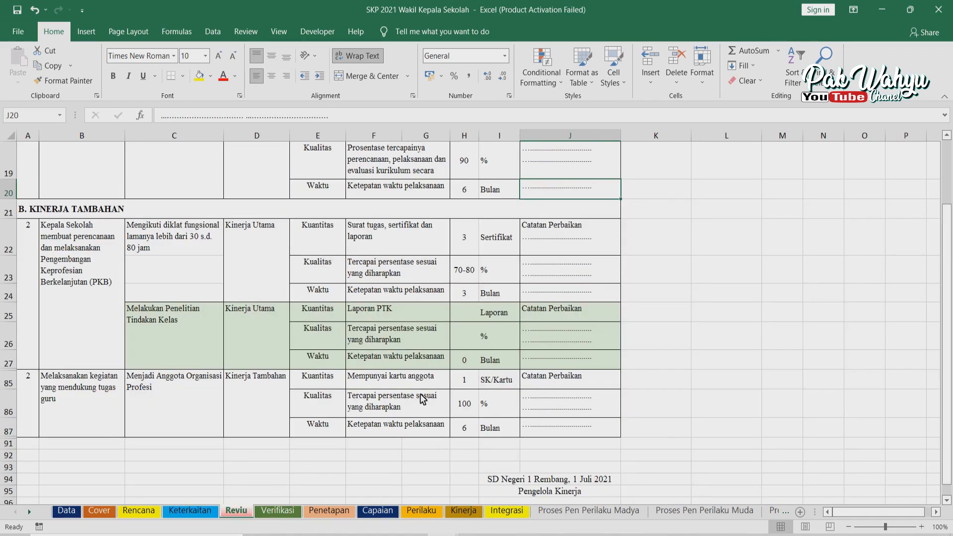
scroll(421, 397, up, 3)
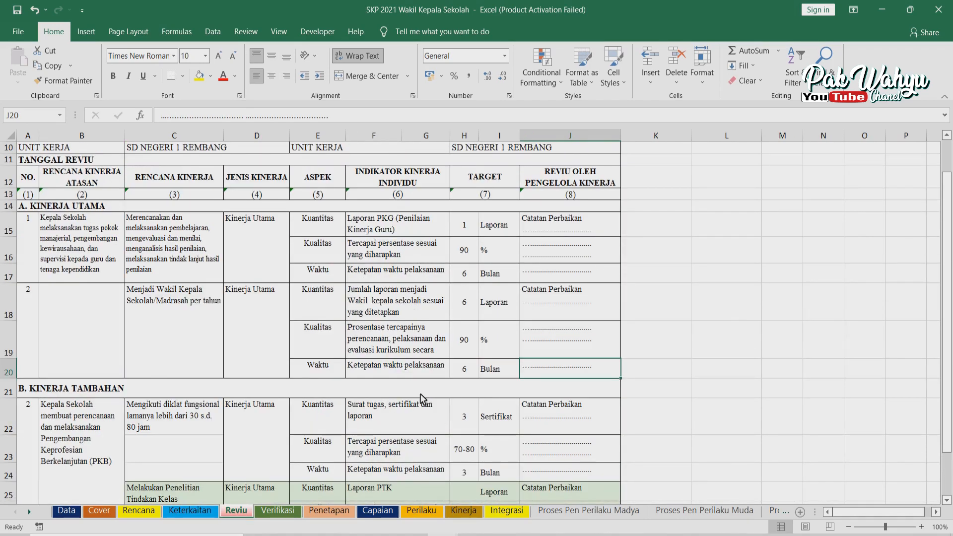
scroll(421, 397, down, 2)
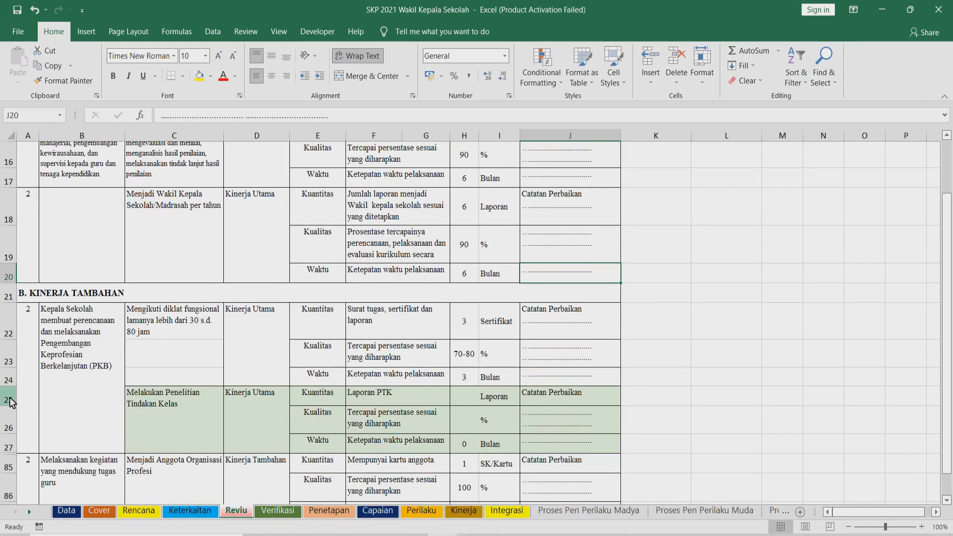
drag(9, 400, 14, 447)
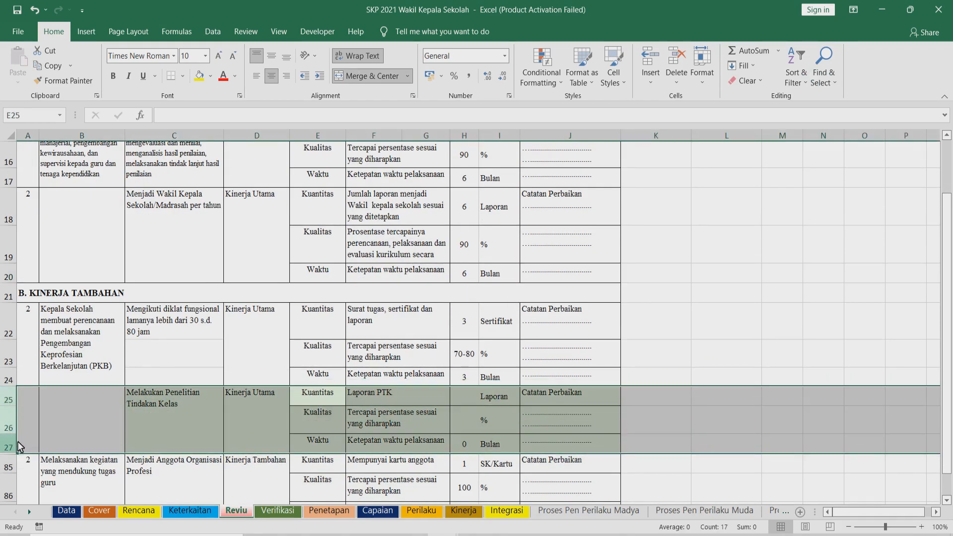
right_click(11, 423)
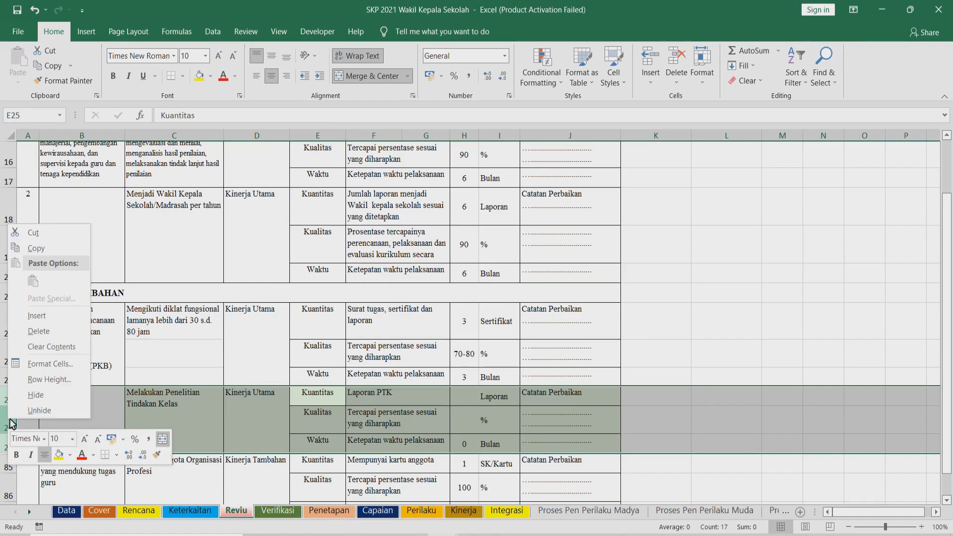
click(36, 394)
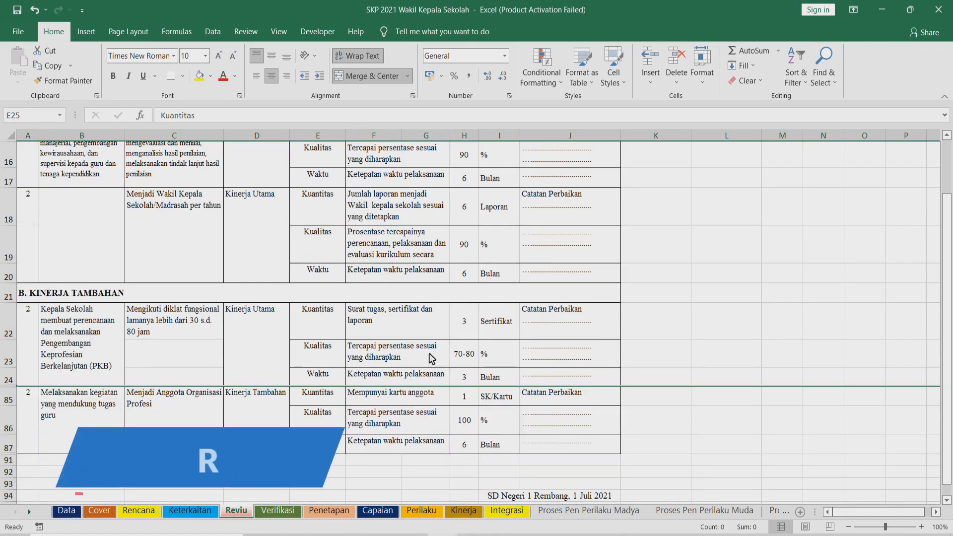
scroll(430, 353, up, 5)
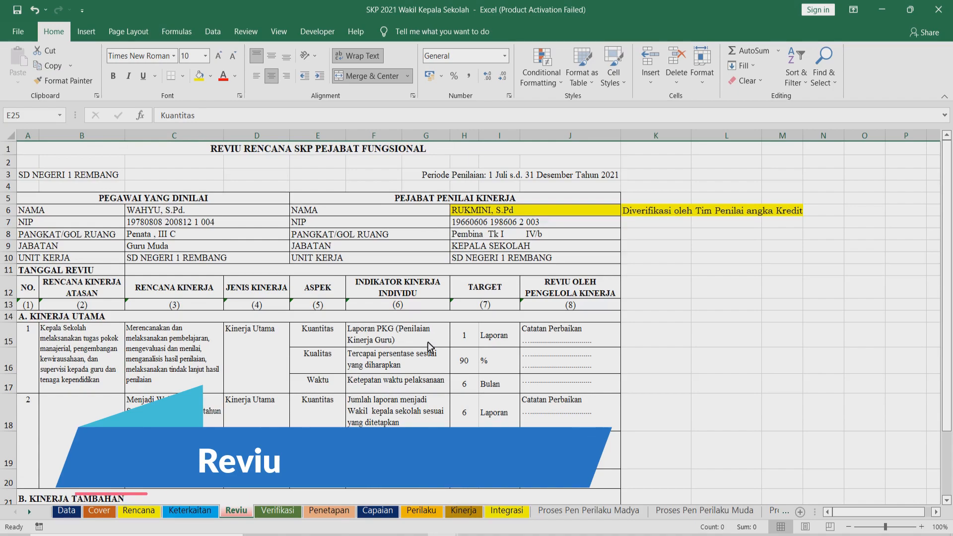
scroll(400, 342, down, 1)
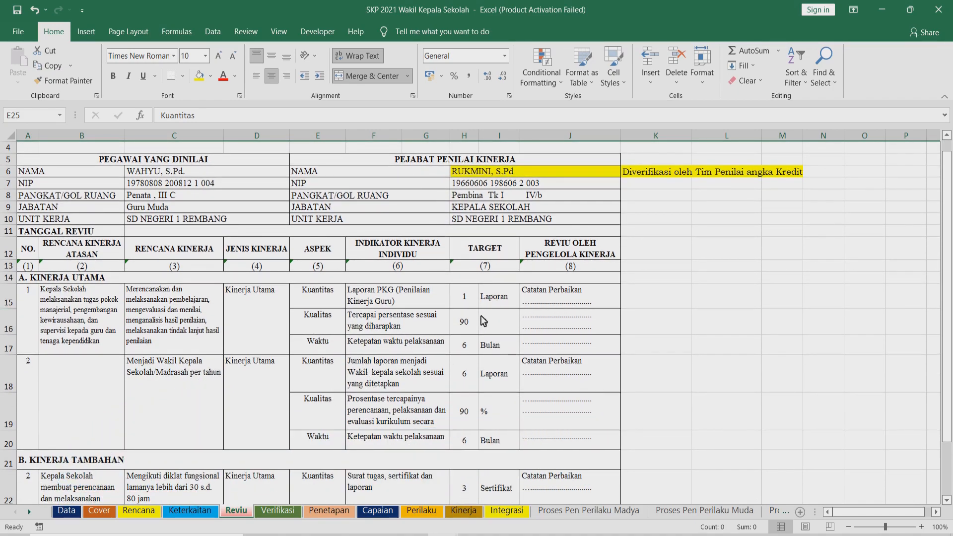
scroll(587, 410, down, 1)
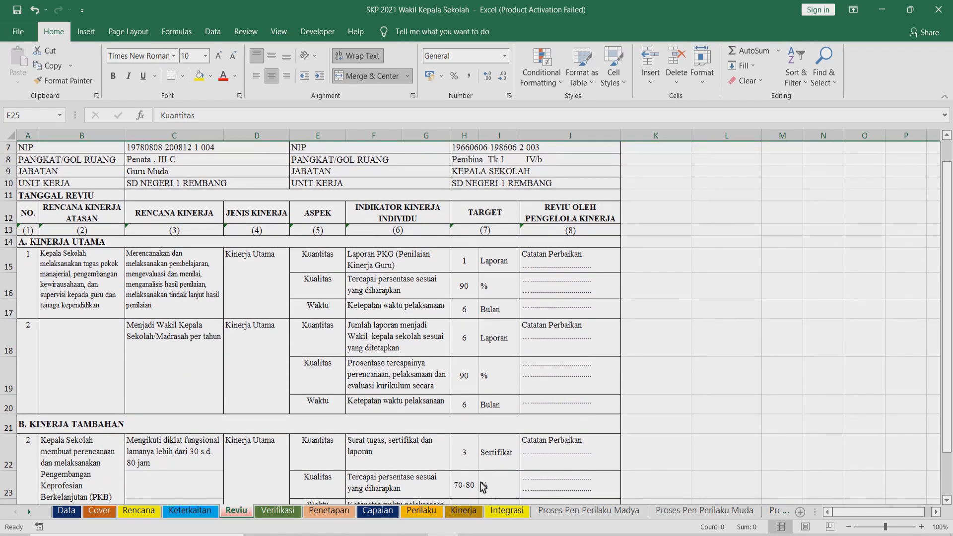
Check on the Verifikasi sheet that the credit scores for teaching, Wakil Kepala Sekolah and functional training link to Keterkaitan.
click(278, 511)
scroll(255, 390, up, 3)
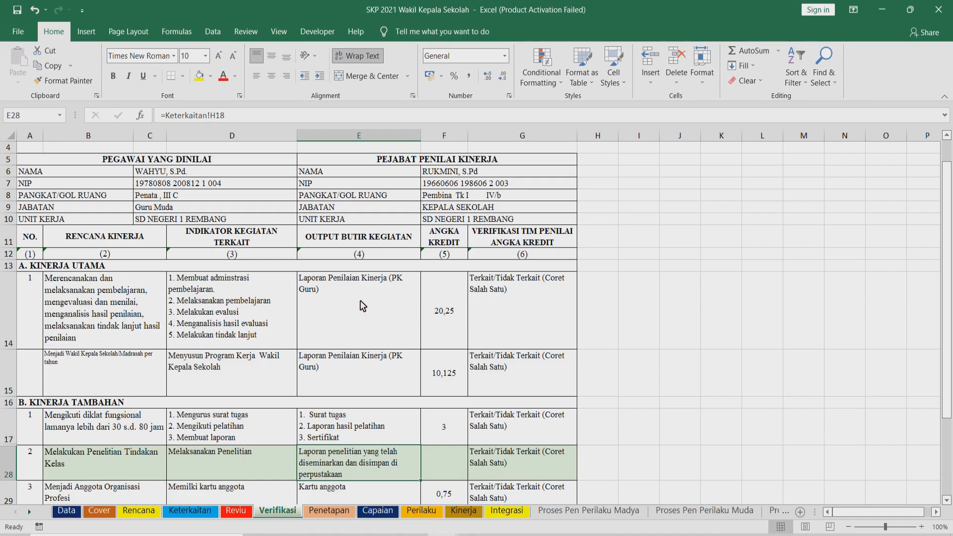
scroll(363, 305, down, 1)
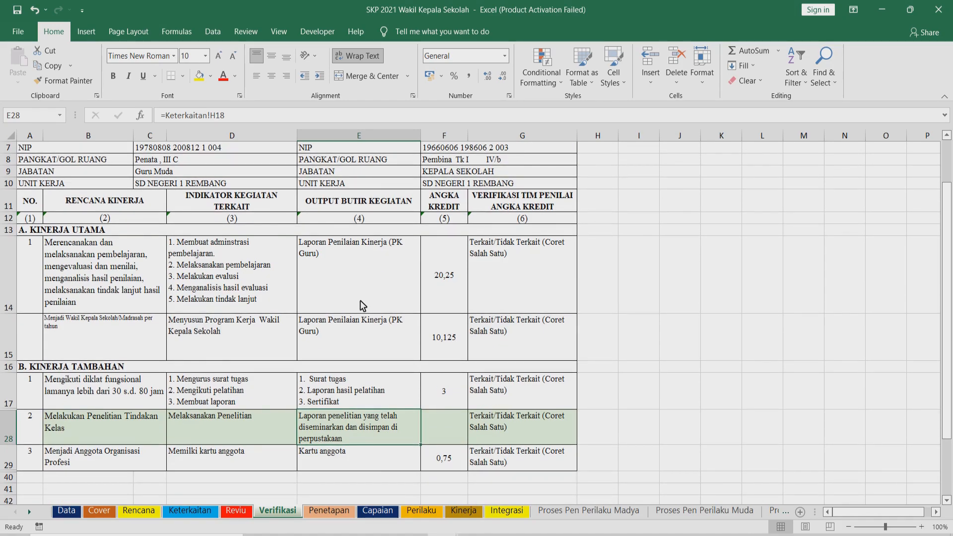
click(452, 273)
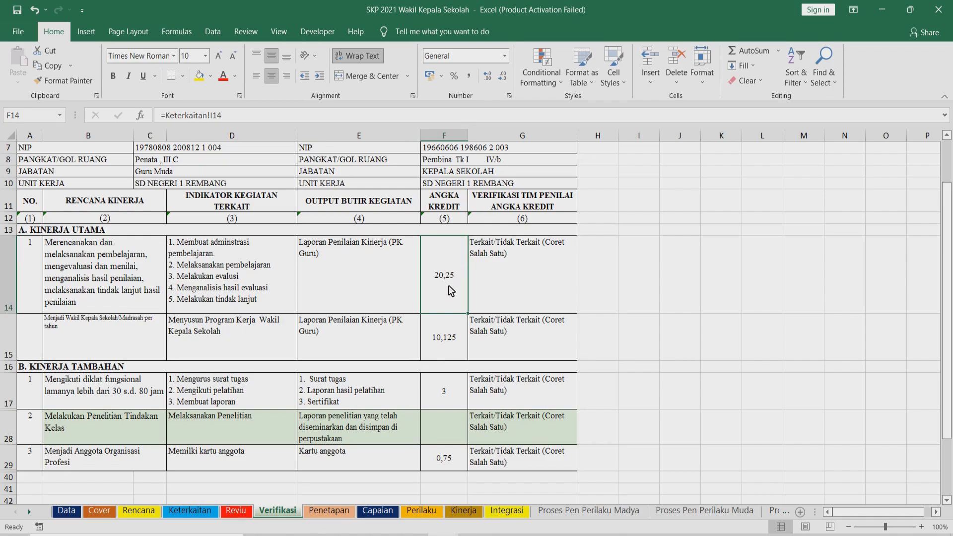
click(451, 339)
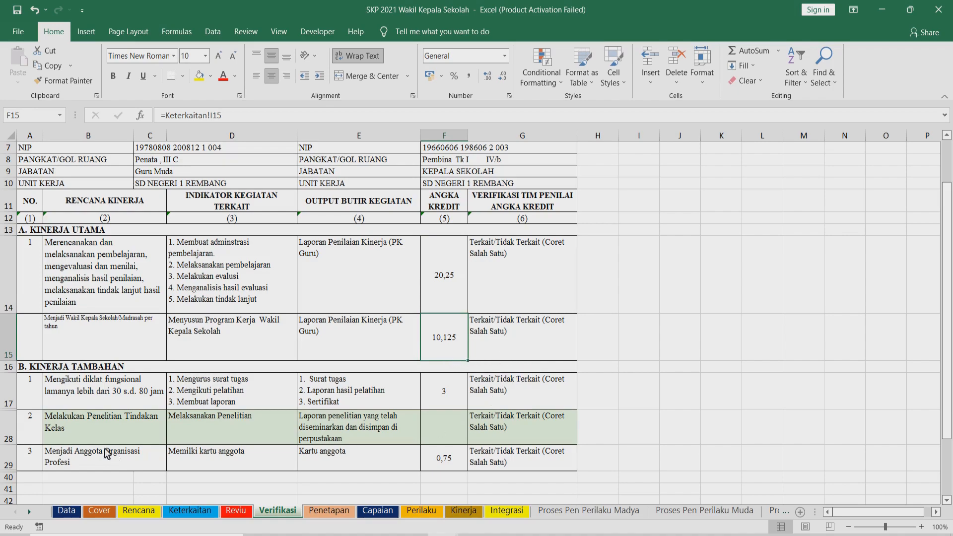
click(454, 406)
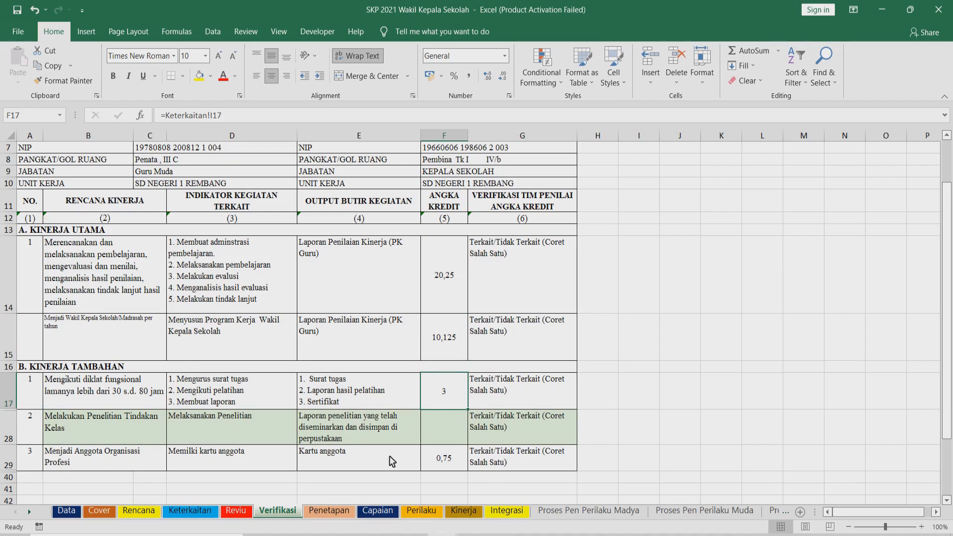
Hide the Melakukan Penelitian Tindakan Kelas row 28 on the Verifikasi sheet and renumber the Menjadi Anggota Organisasi Profesi entry as 2.
scroll(392, 461, down, 1)
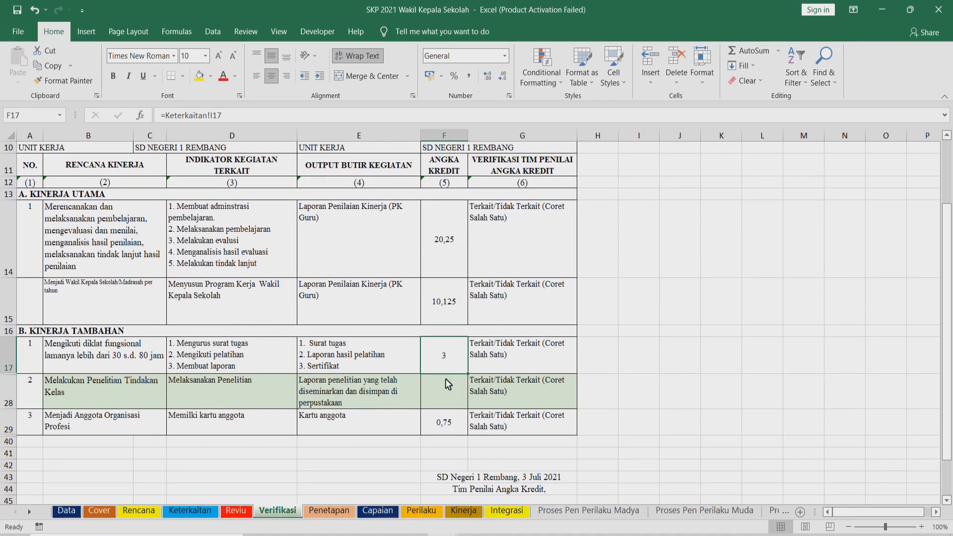
click(11, 397)
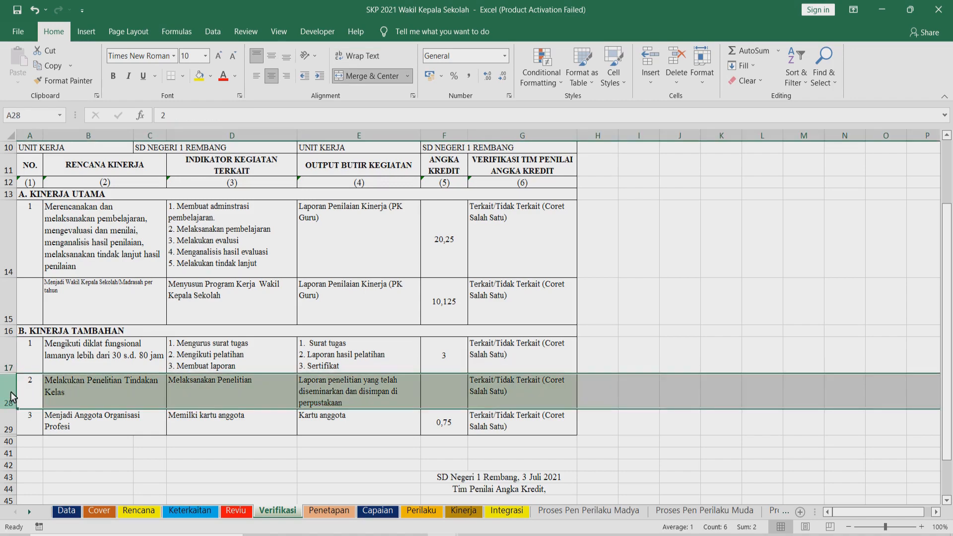
right_click(11, 397)
click(44, 369)
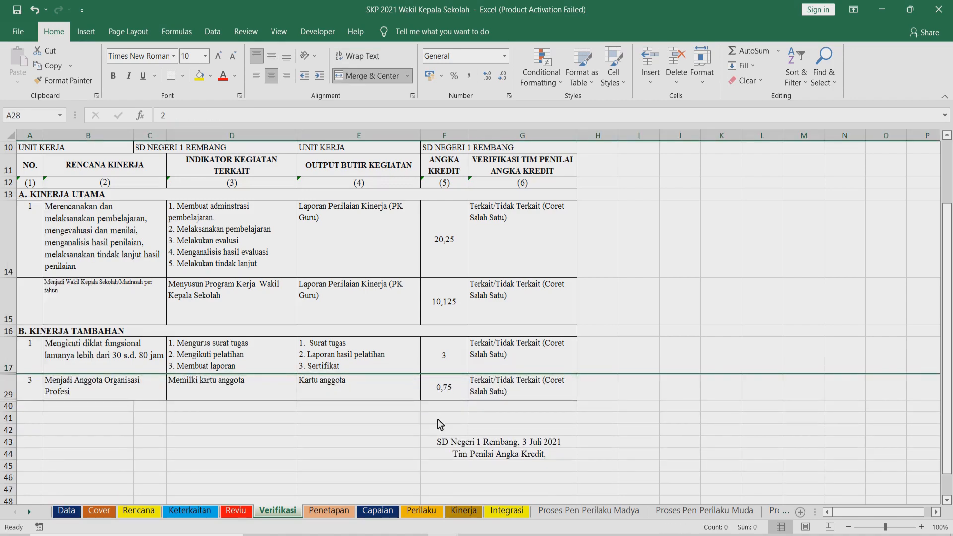
click(39, 389)
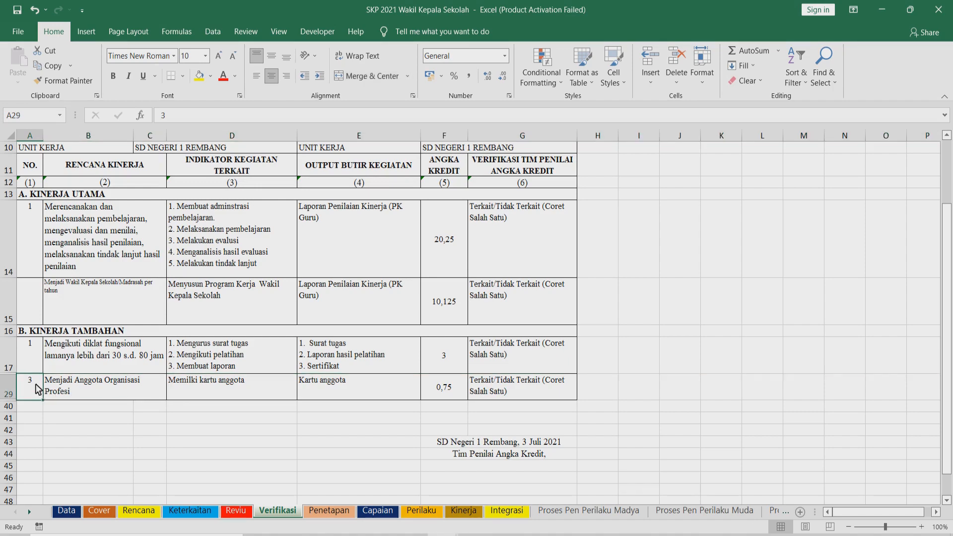
text(2)
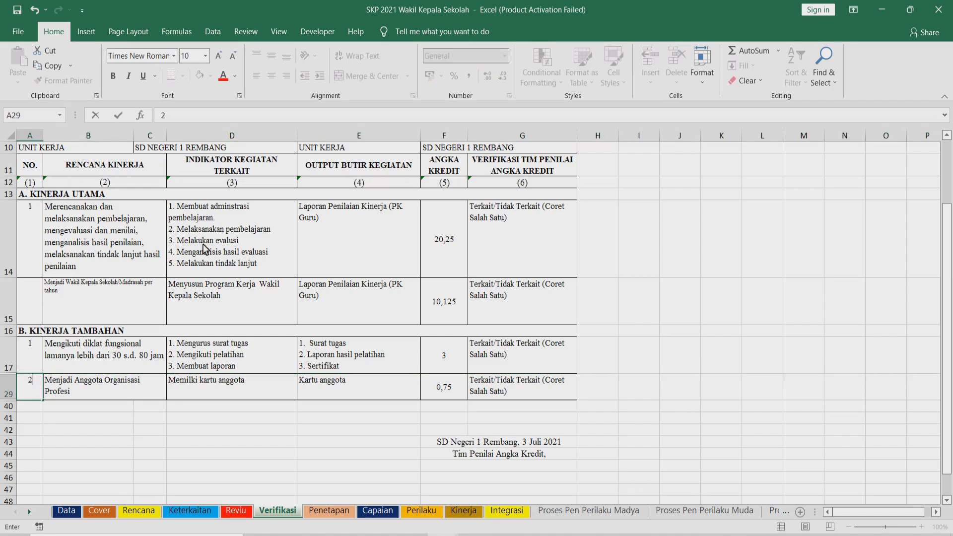
scroll(178, 357, up, 3)
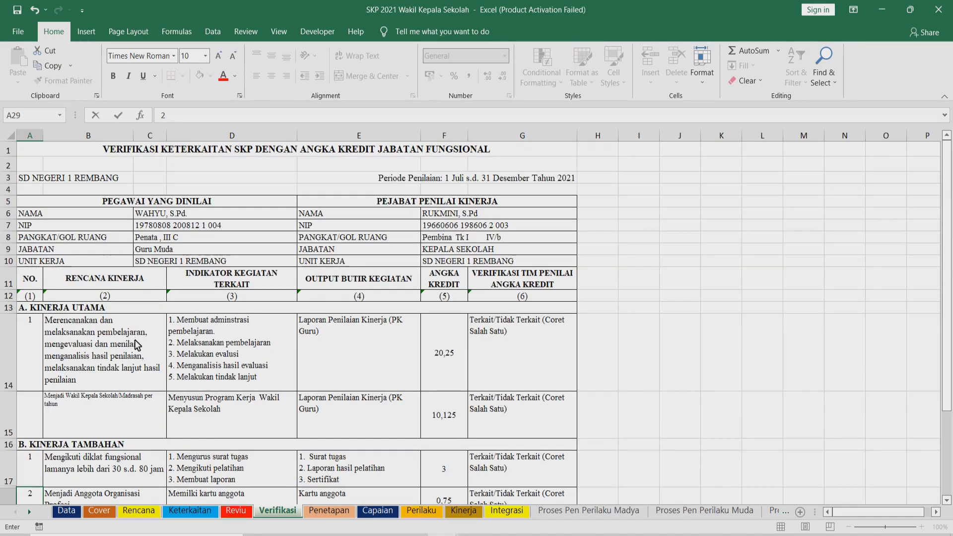
scroll(211, 468, down, 2)
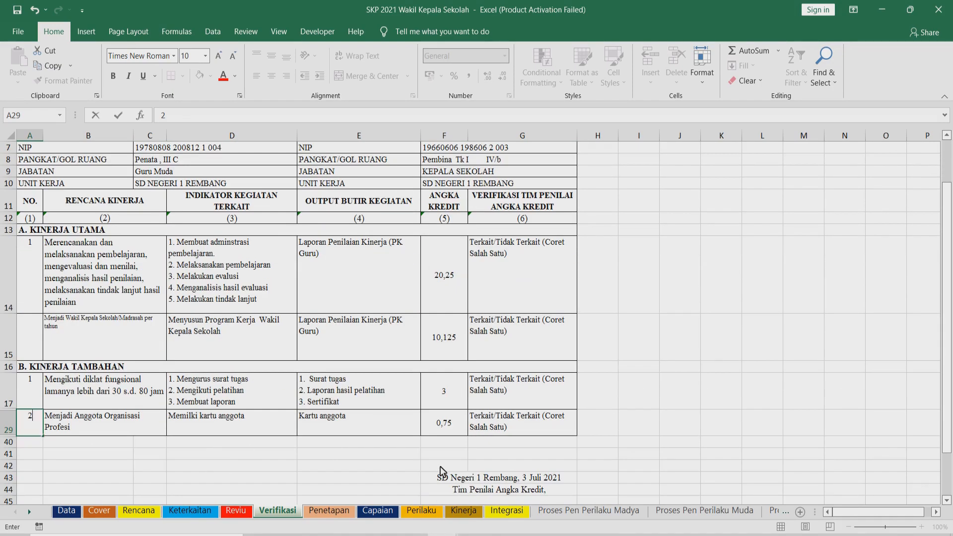
click(243, 442)
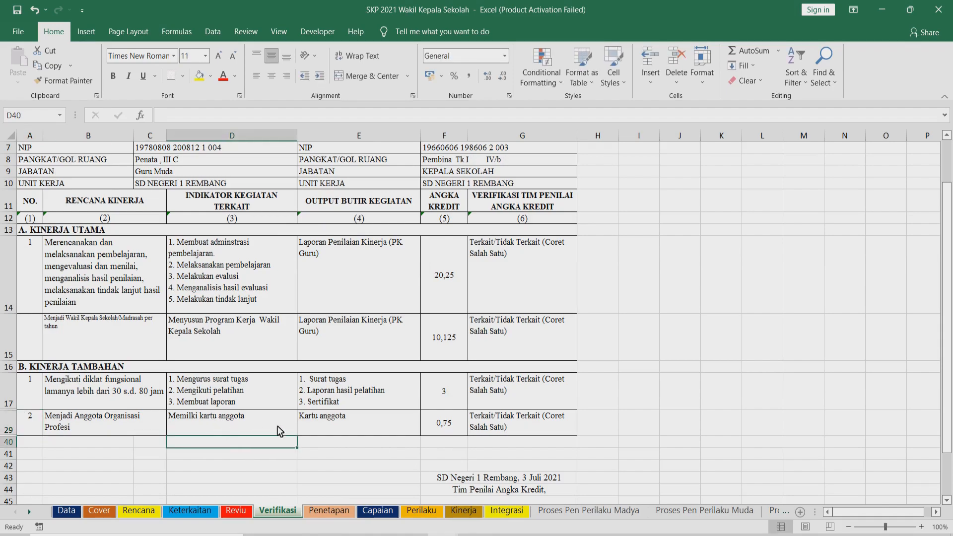
click(452, 426)
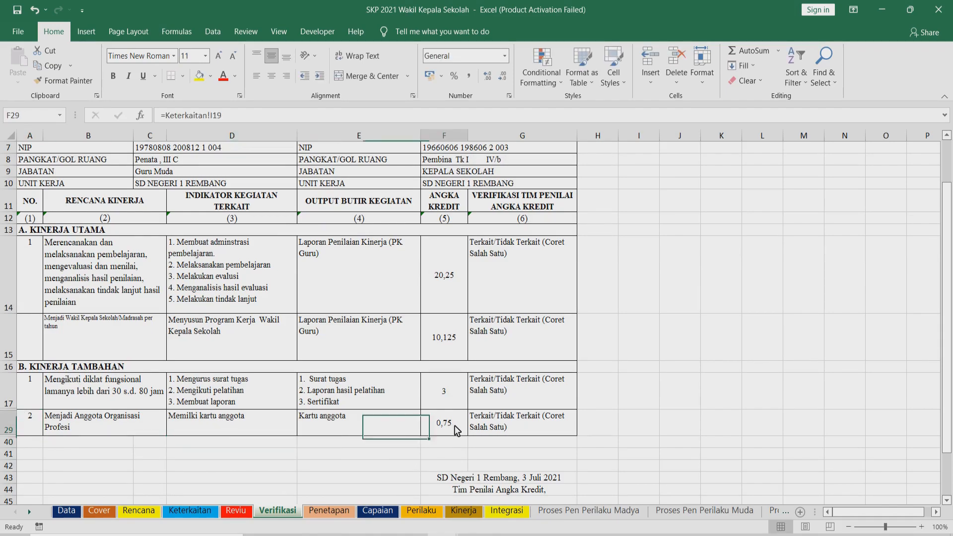
Review the main and additional performance entries on the Penetapan sheet and inspect the formula behind the signature date.
click(319, 511)
scroll(620, 389, up, 2)
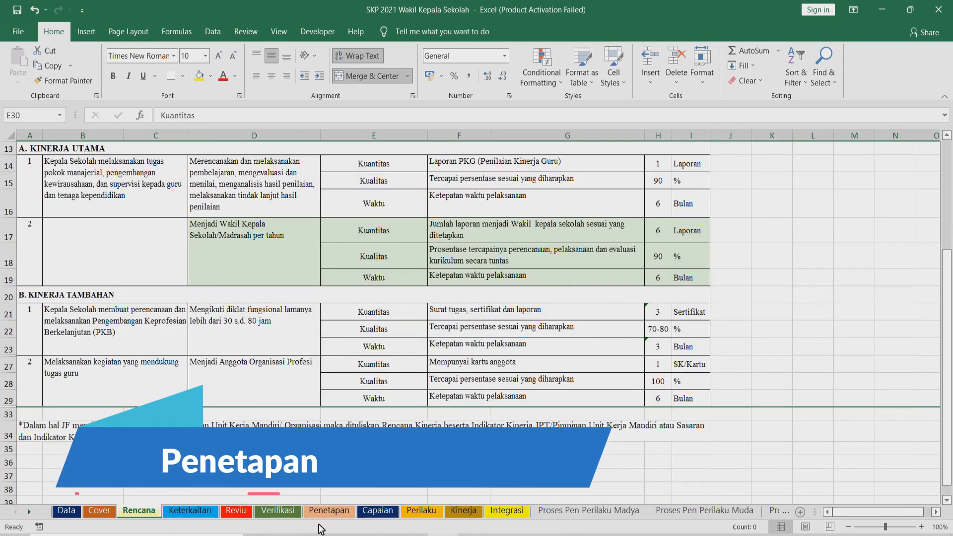
click(330, 511)
scroll(681, 343, down, 5)
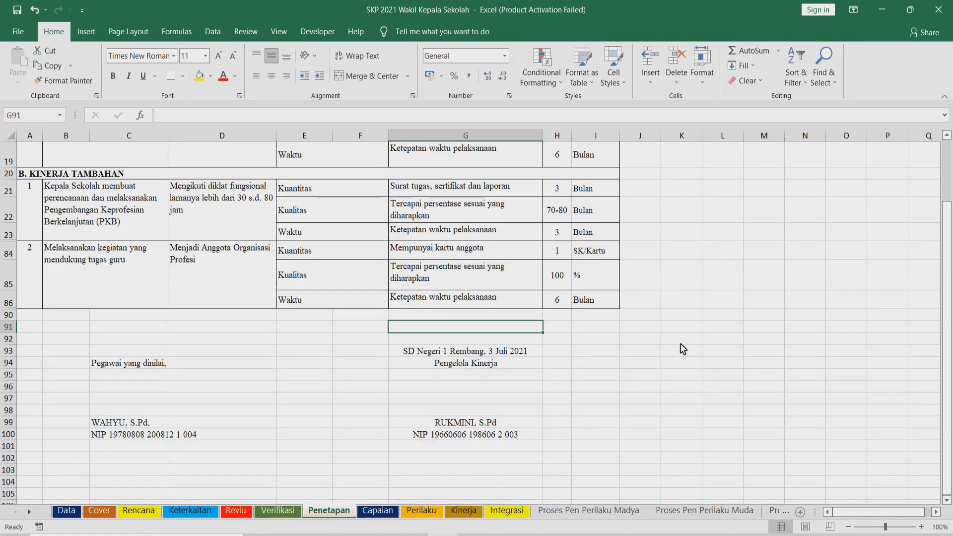
scroll(680, 343, up, 2)
scroll(678, 345, up, 1)
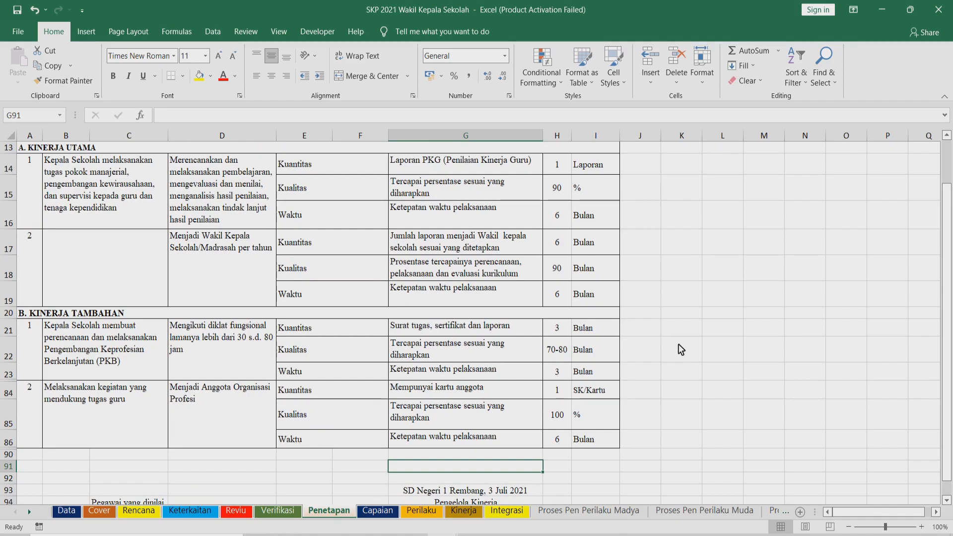
scroll(678, 344, down, 2)
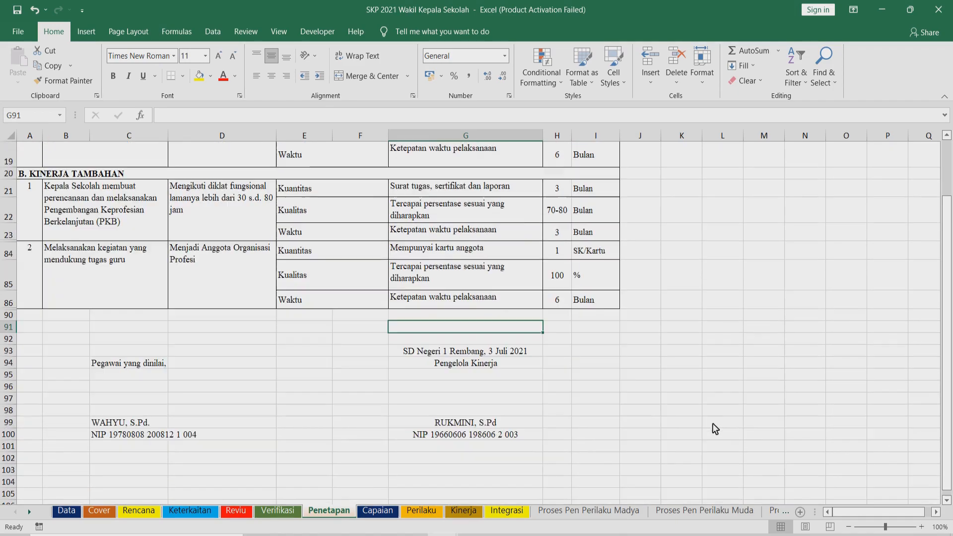
click(511, 352)
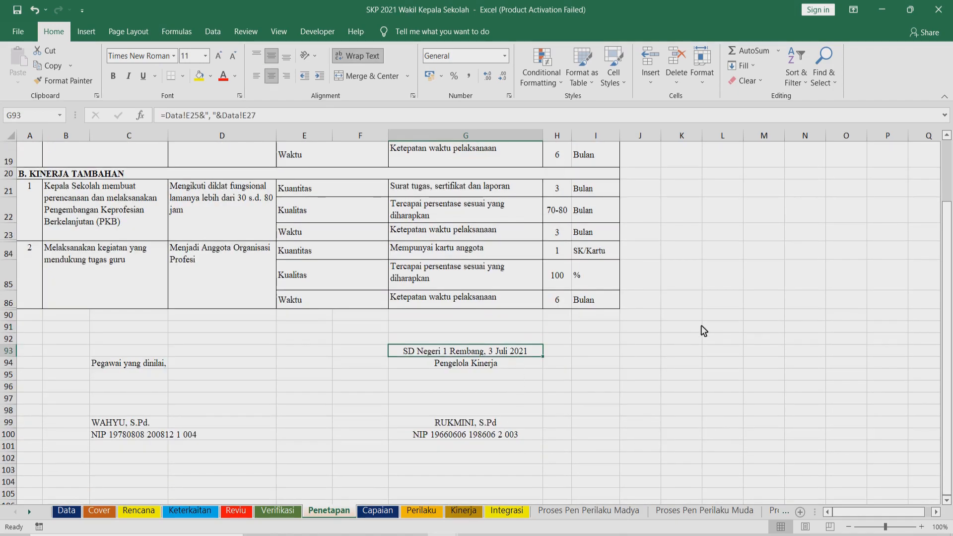
scroll(704, 325, up, 3)
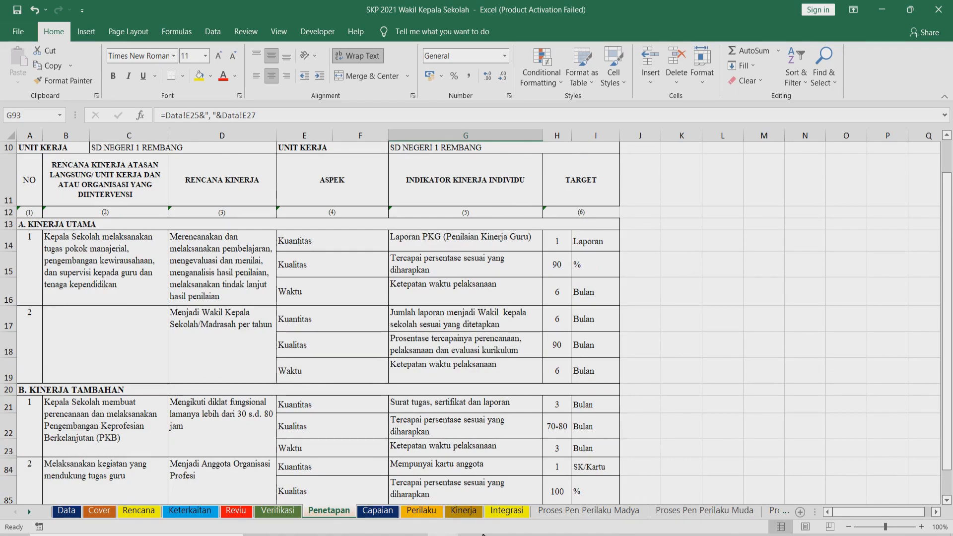
Hide the Melakukan Penelitian Tindakan Kelas rows 24 to 26 on the Capaian sheet and check the signature date's formula.
click(386, 513)
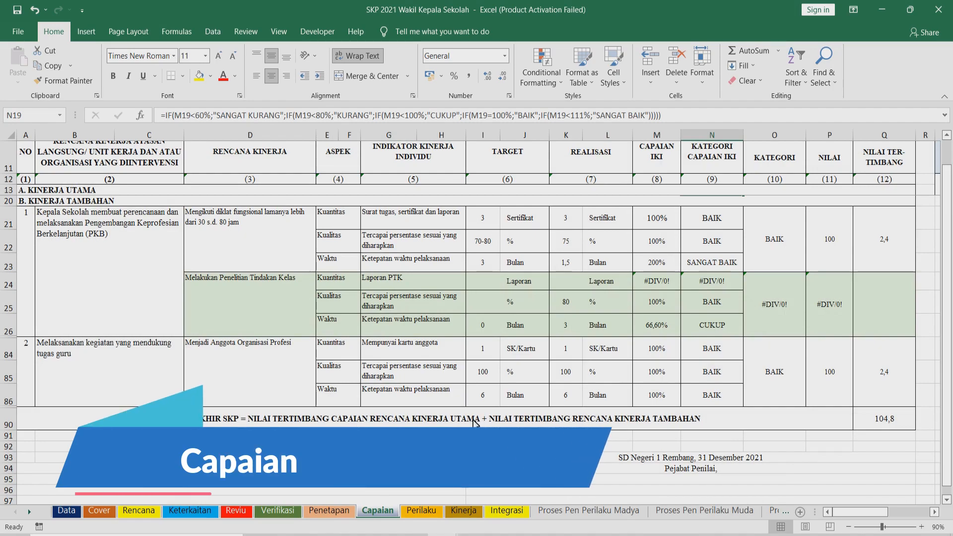
drag(9, 284, 7, 328)
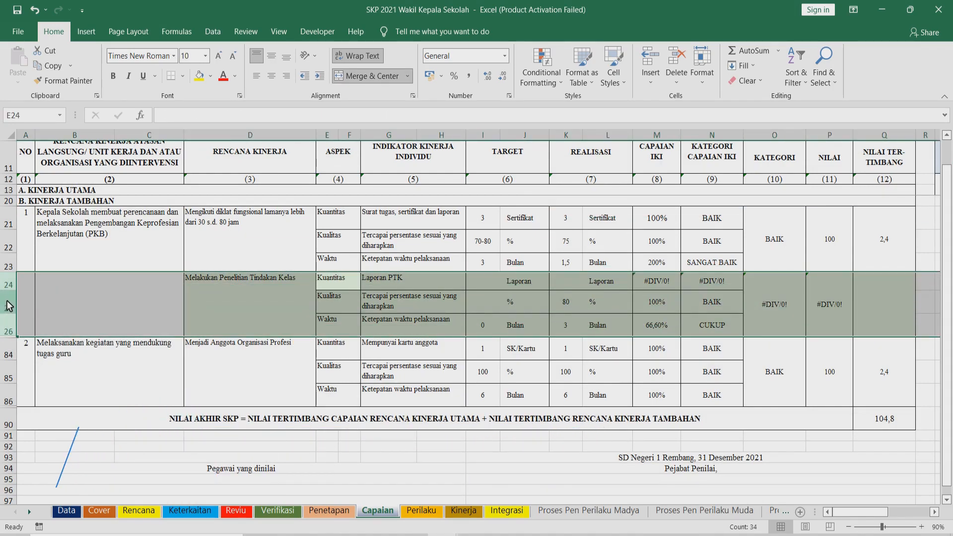
right_click(10, 308)
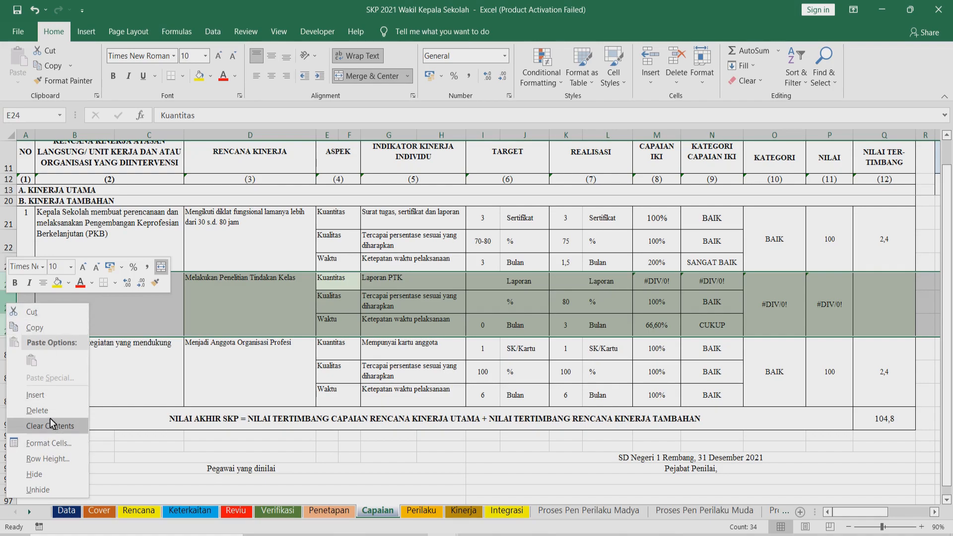
click(44, 471)
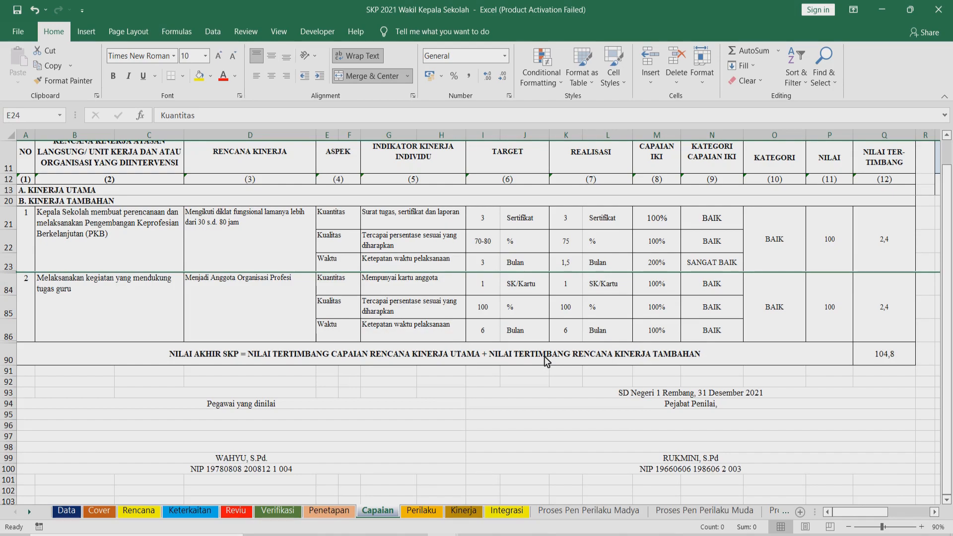
click(770, 420)
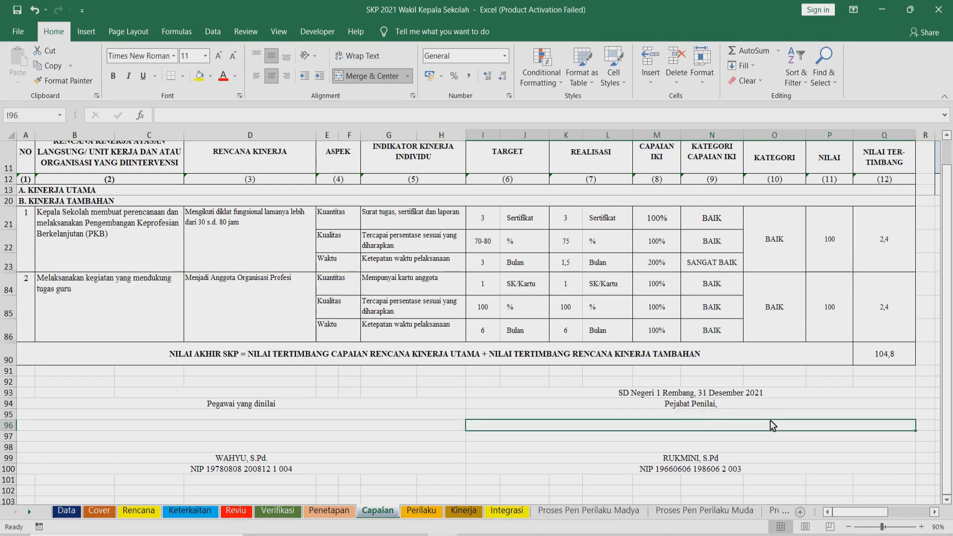
click(784, 395)
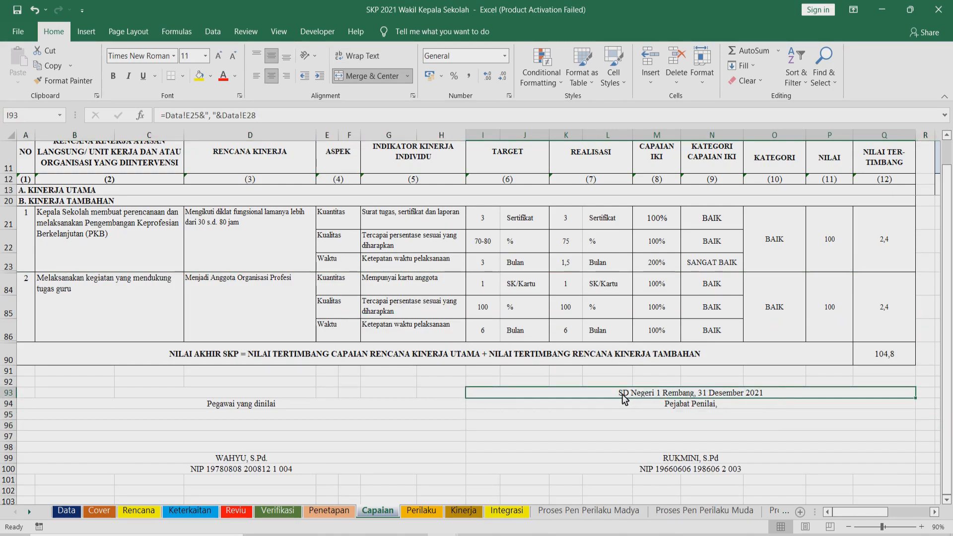
Review the targets and realisations on the Capaian sheet and enter 100 as the weighted score for Menjadi Wakil Kepala Sekolah in Q17.
scroll(624, 400, up, 2)
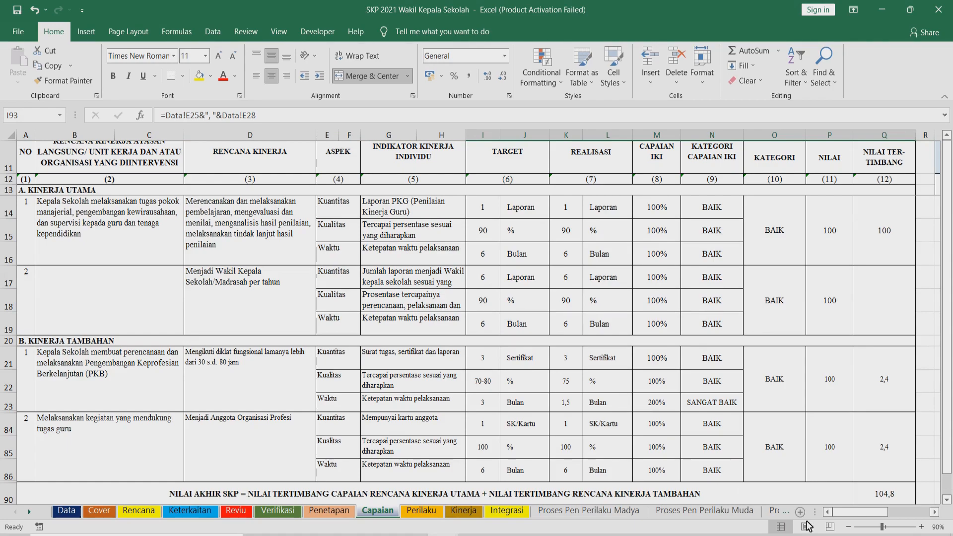
drag(845, 514, 859, 521)
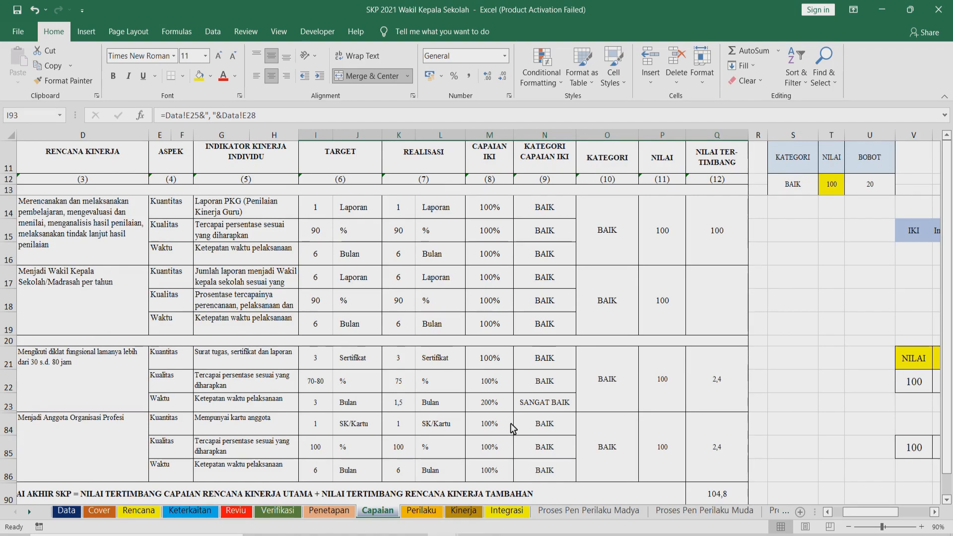
scroll(506, 419, down, 1)
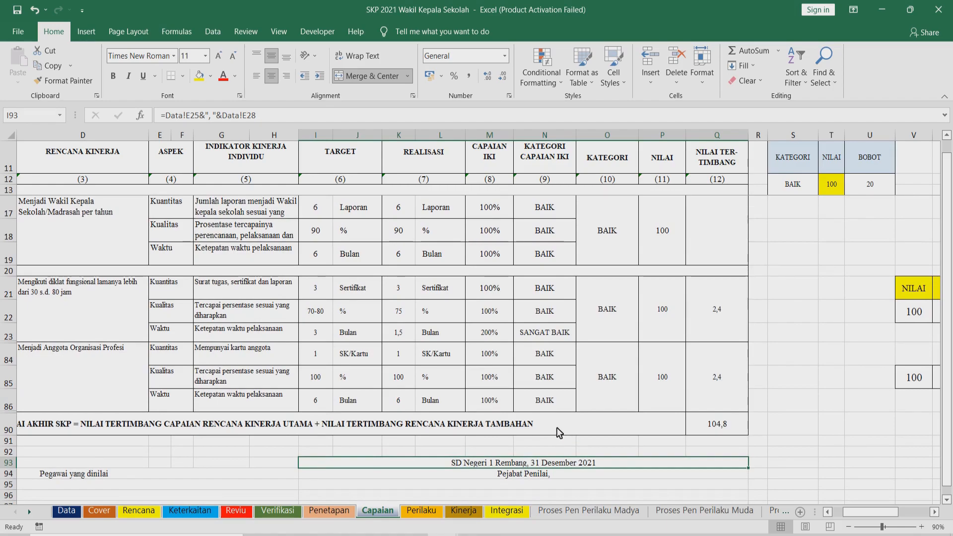
scroll(556, 428, up, 1)
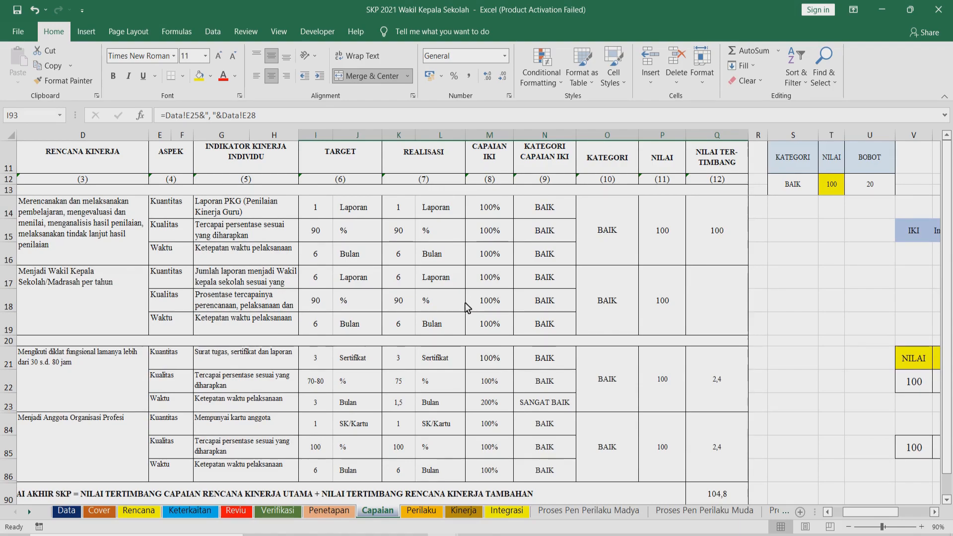
drag(329, 213, 416, 463)
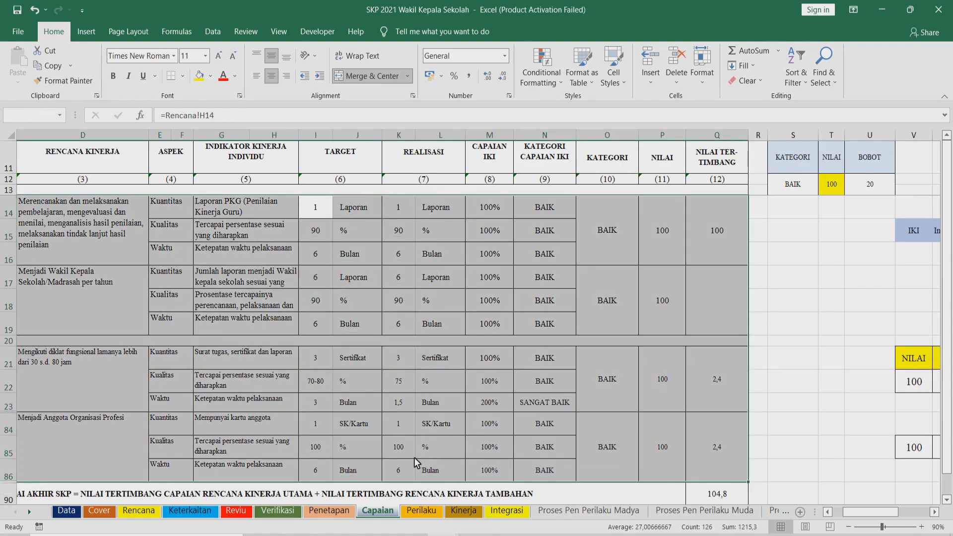
click(720, 312)
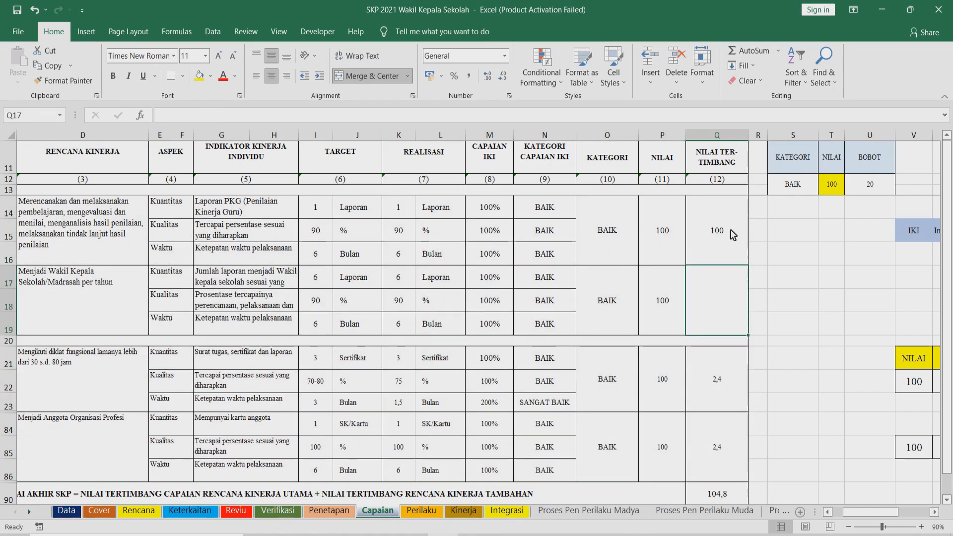
click(713, 238)
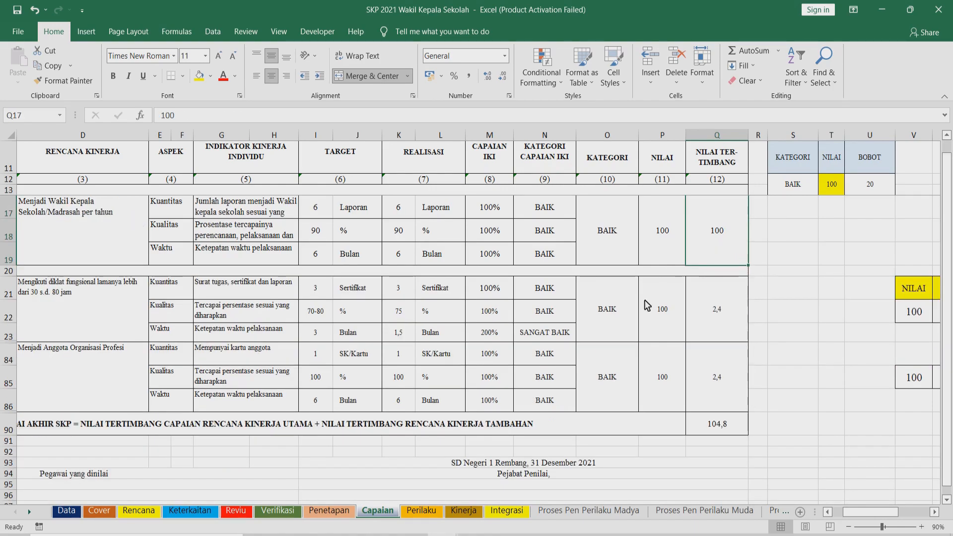
Inspect the formulas behind the weighted scores for functional training and professional organisation membership on the Capaian sheet.
scroll(318, 331, up, 1)
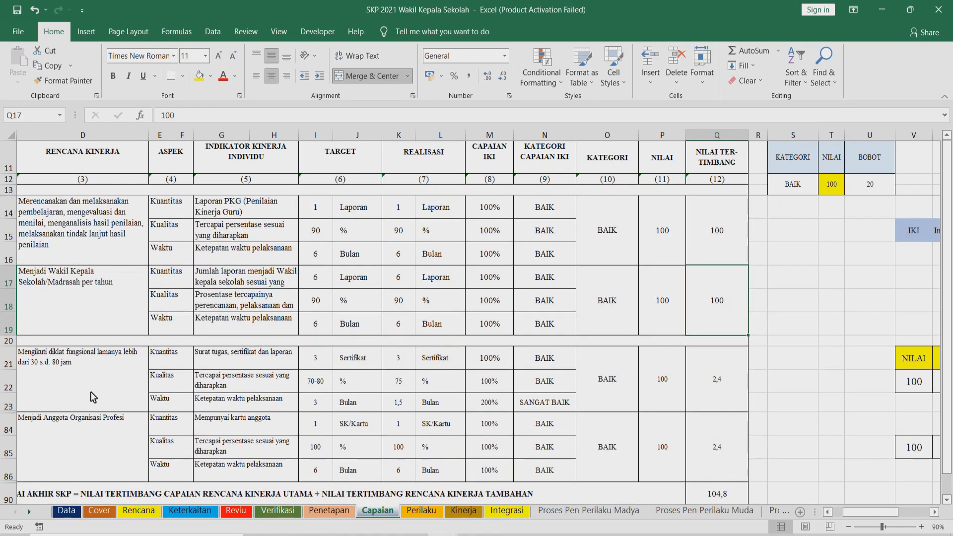
scroll(591, 400, down, 1)
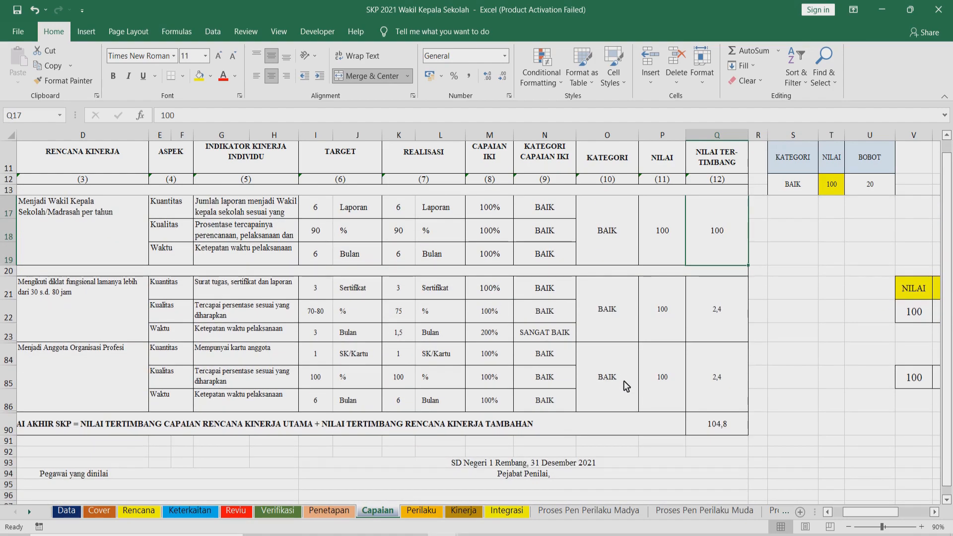
click(719, 315)
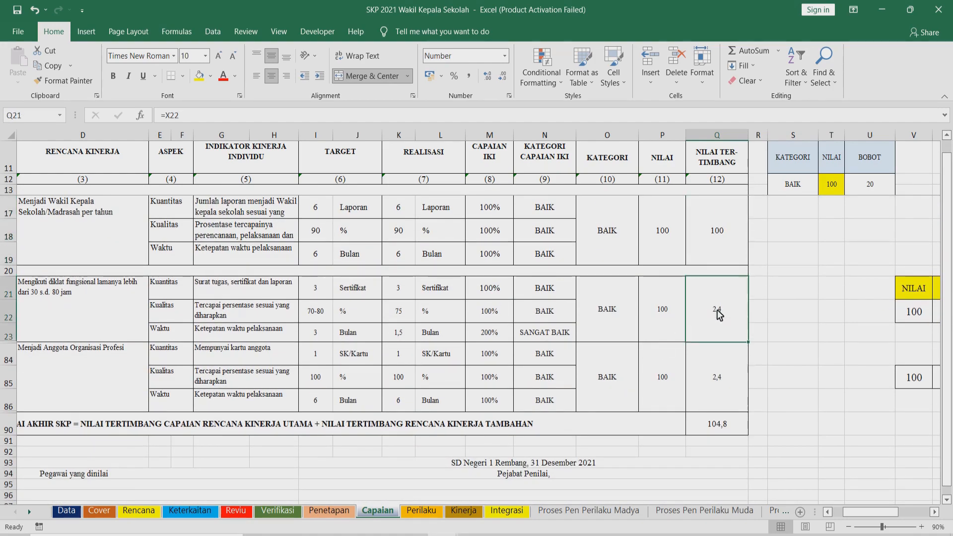
click(723, 382)
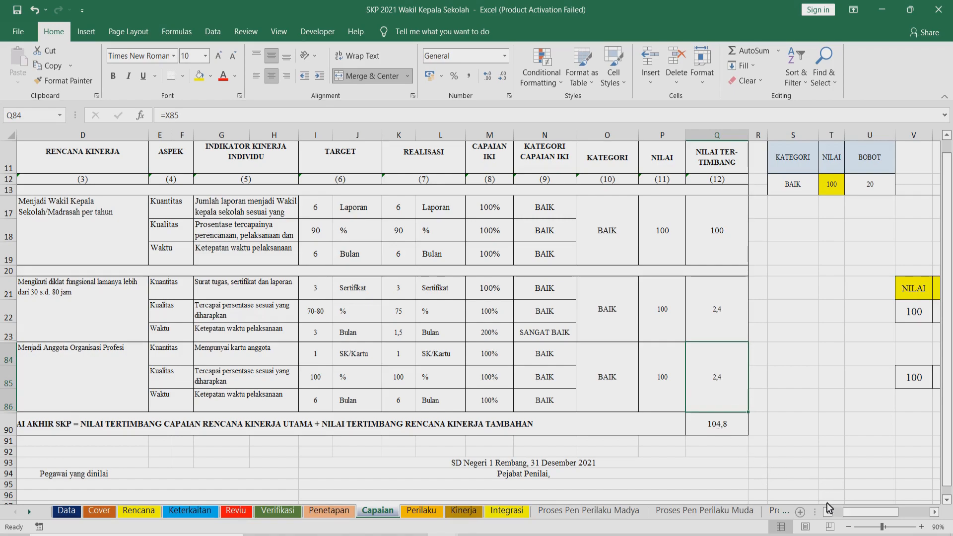
Check the employee's rank on the Perilaku sheet and review the Pelayanan, Komitmen and Inisiatif Kerja scoring on the Proses Pen Perilaku Muda sheet.
click(423, 512)
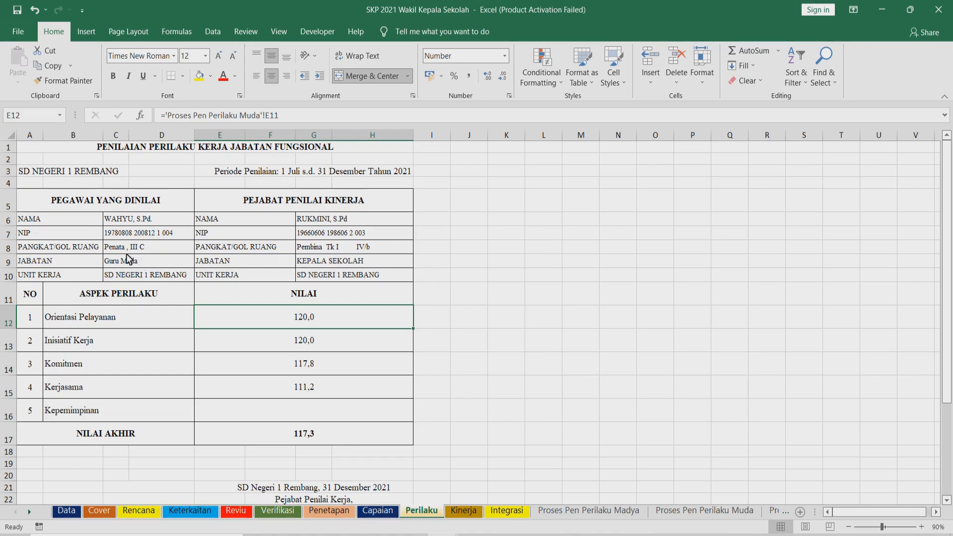
click(125, 251)
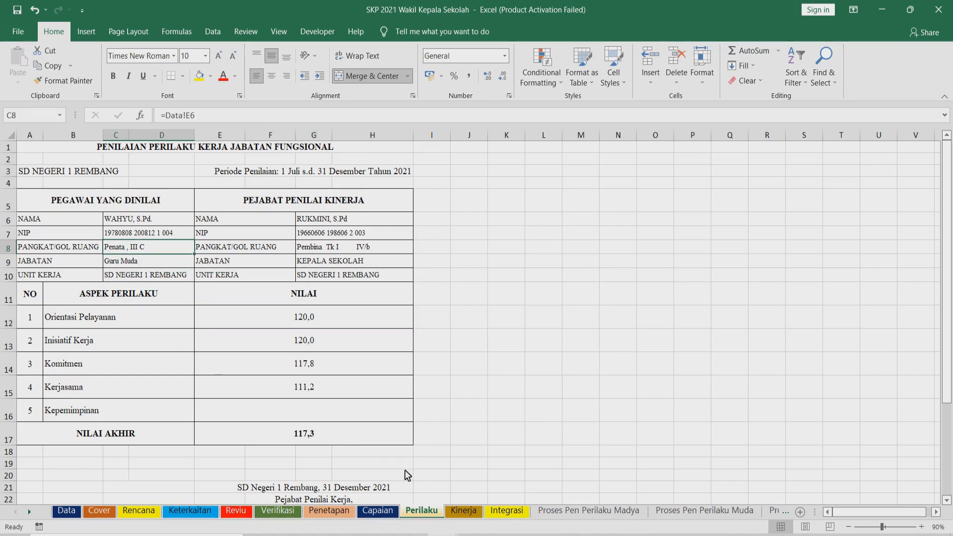
click(683, 518)
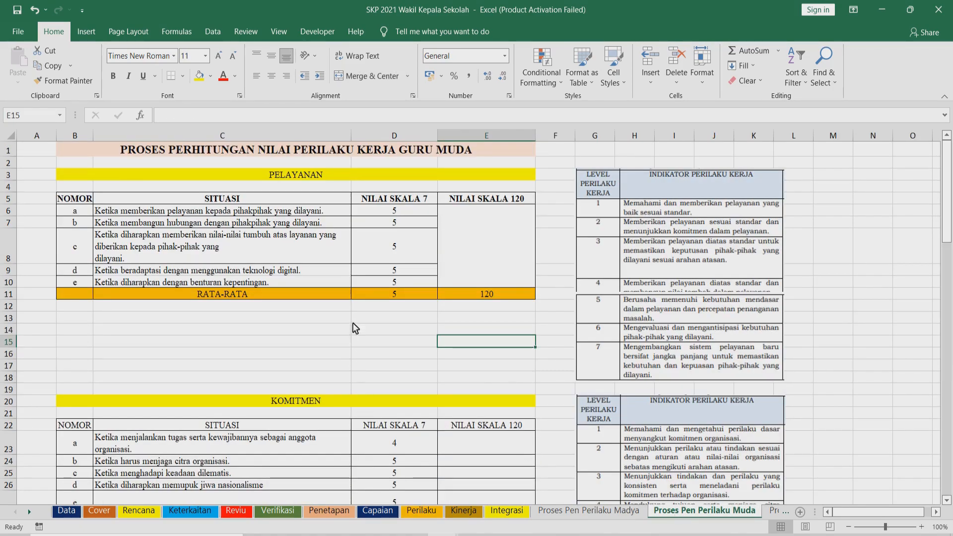
click(307, 183)
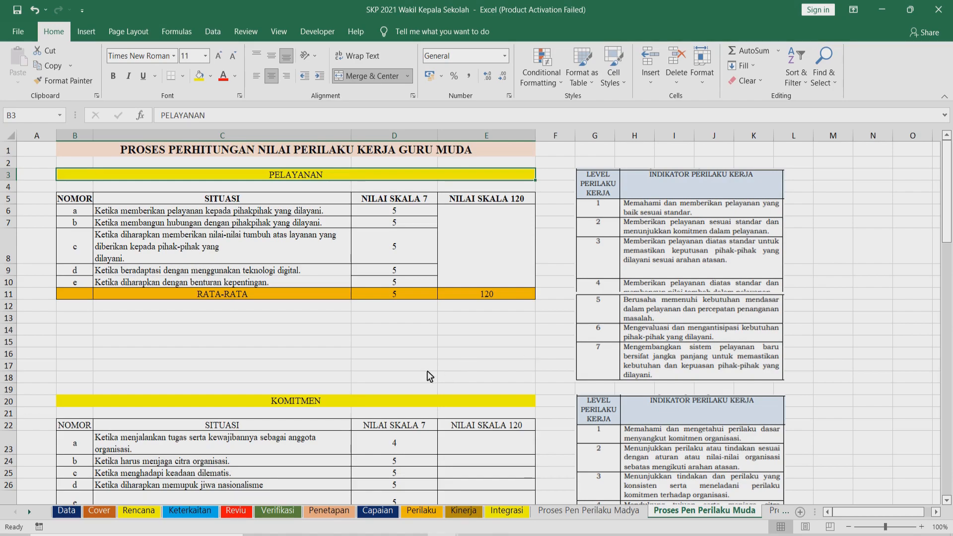
scroll(354, 375, down, 1)
click(317, 362)
scroll(505, 410, down, 3)
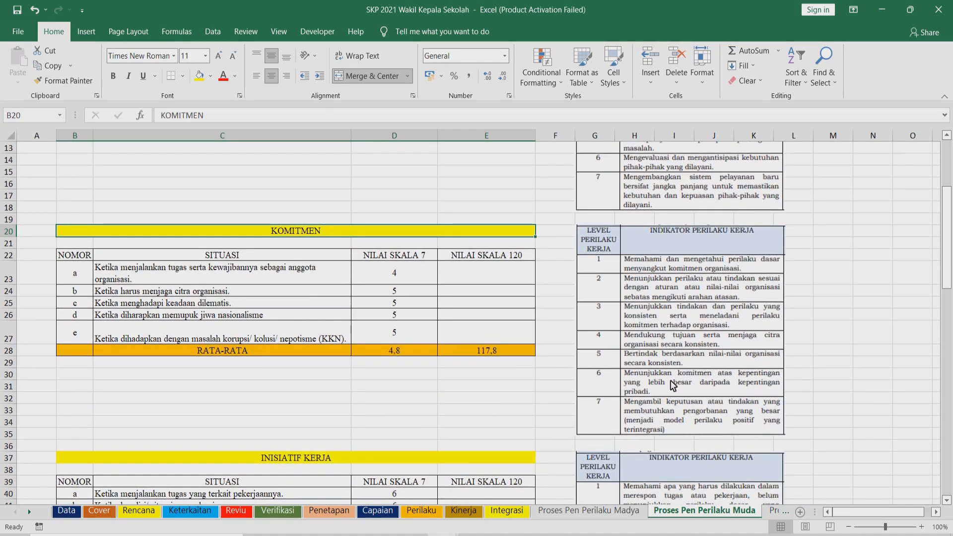
scroll(524, 422, down, 8)
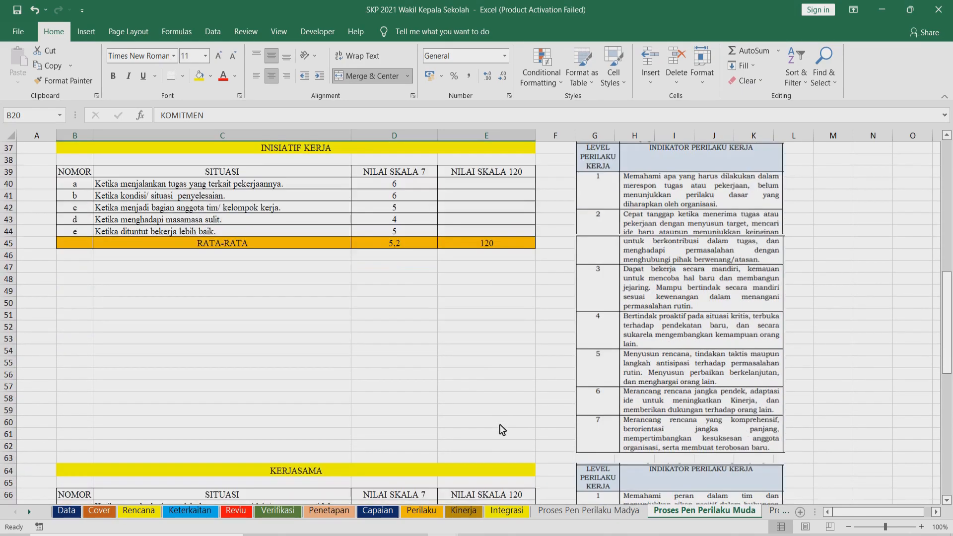
scroll(500, 424, up, 12)
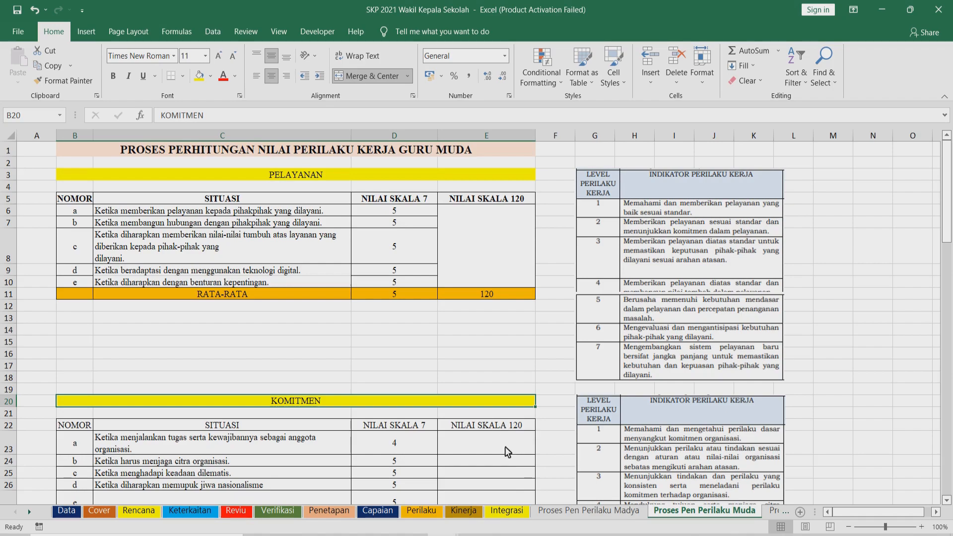
Look over the behaviour scoring sheets for Guru Madya and Guru Pertama and return to the Perilaku sheet.
click(576, 516)
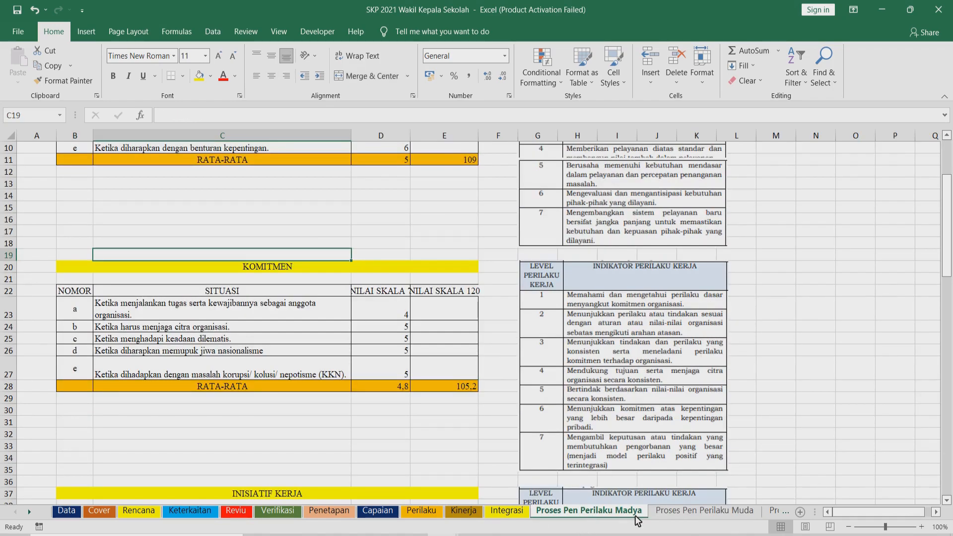
click(773, 513)
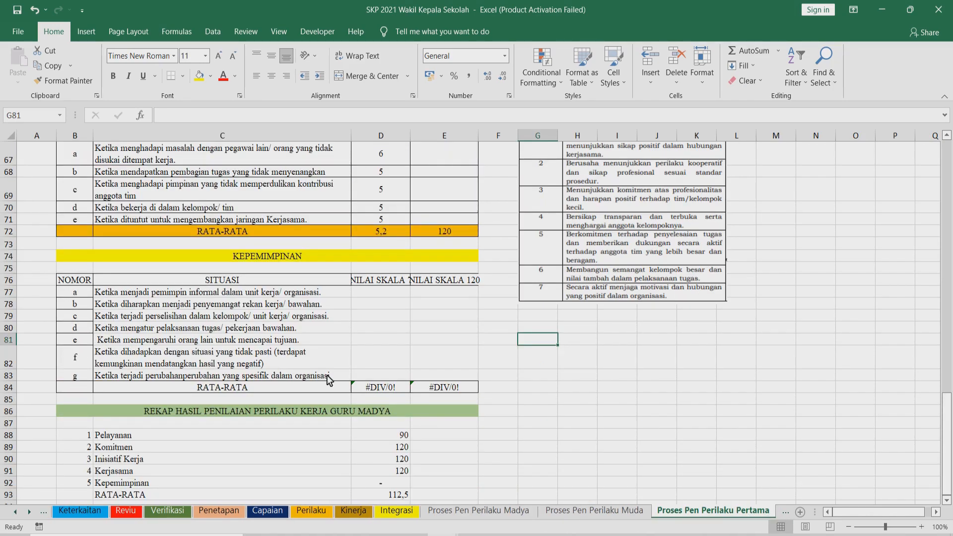
scroll(447, 445, up, 2)
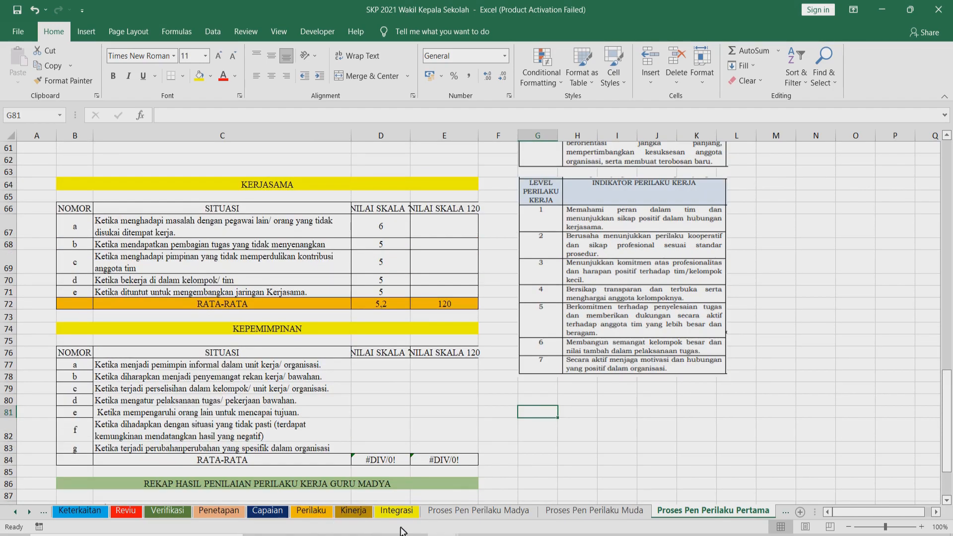
click(321, 511)
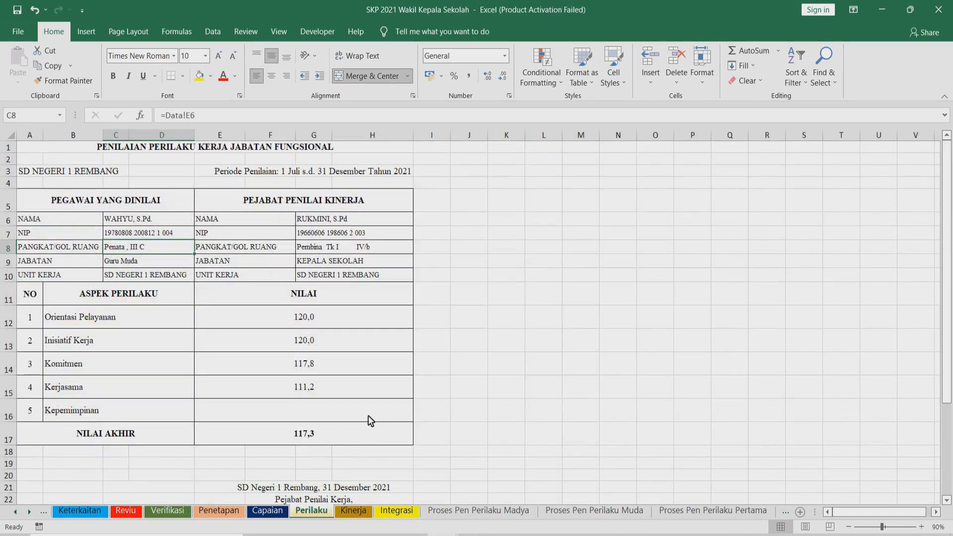
Trace the Sasaran Kinerja Pegawai score on the Kinerja sheet to the final SKP score in Q90 of Capaian.
click(366, 510)
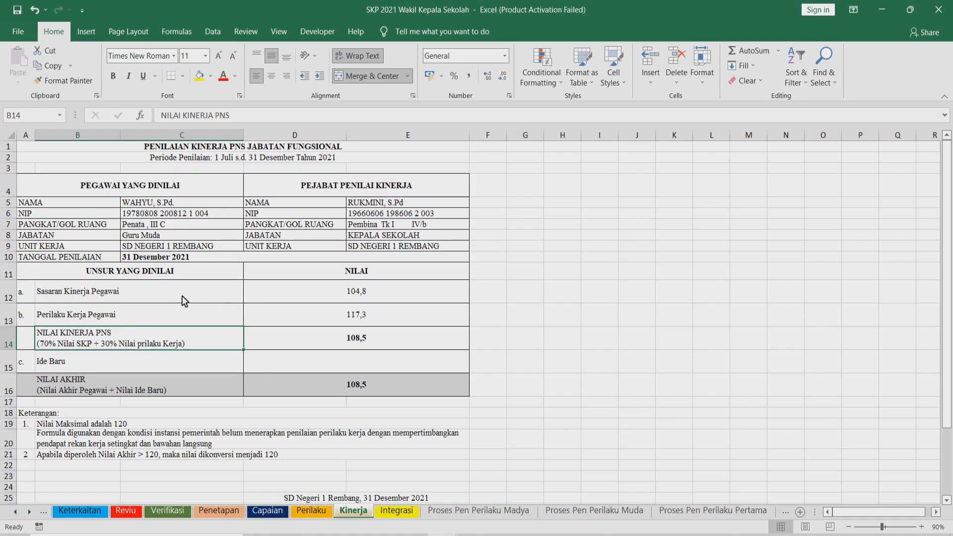
click(328, 294)
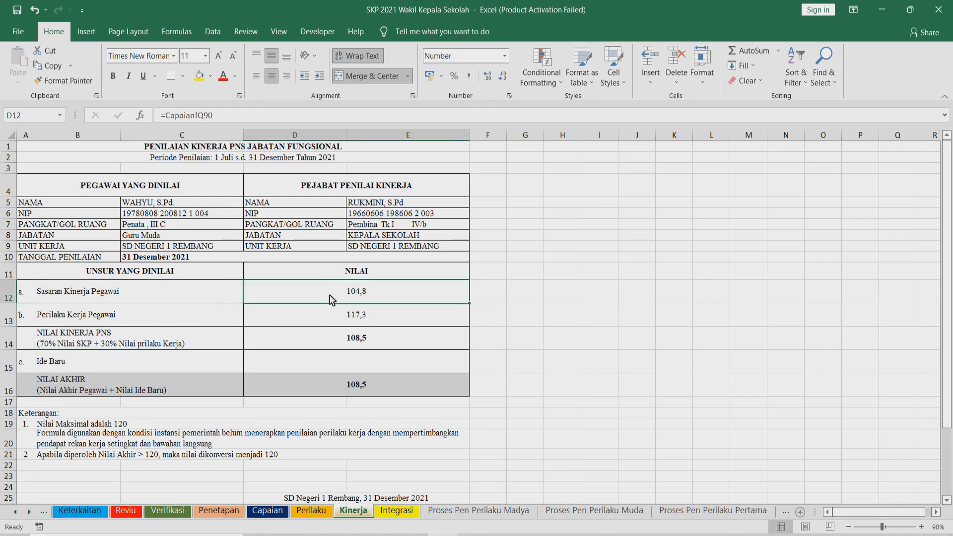
click(268, 512)
click(719, 430)
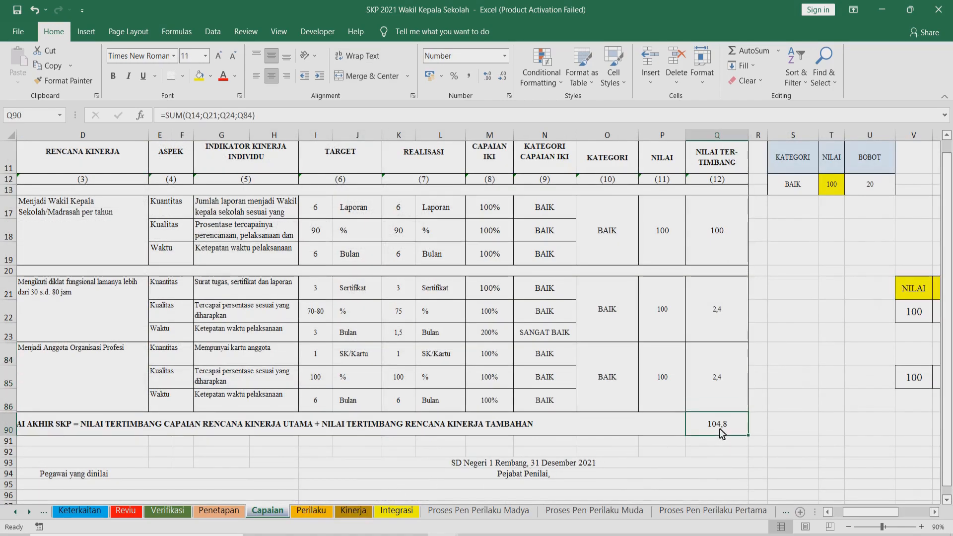
click(350, 513)
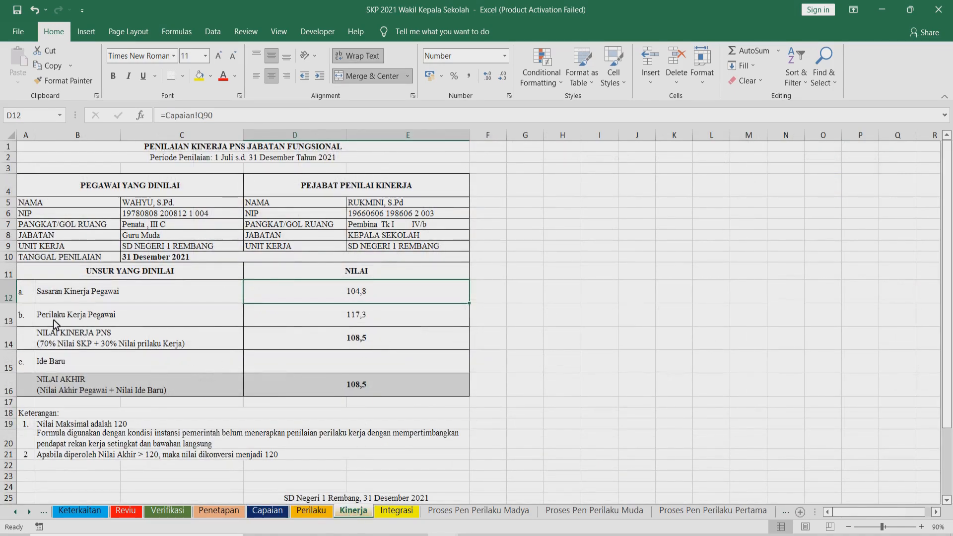
Trace the Perilaku Kerja Pegawai score on the Kinerja sheet to the Nilai Akhir cell on the Perilaku sheet.
click(385, 317)
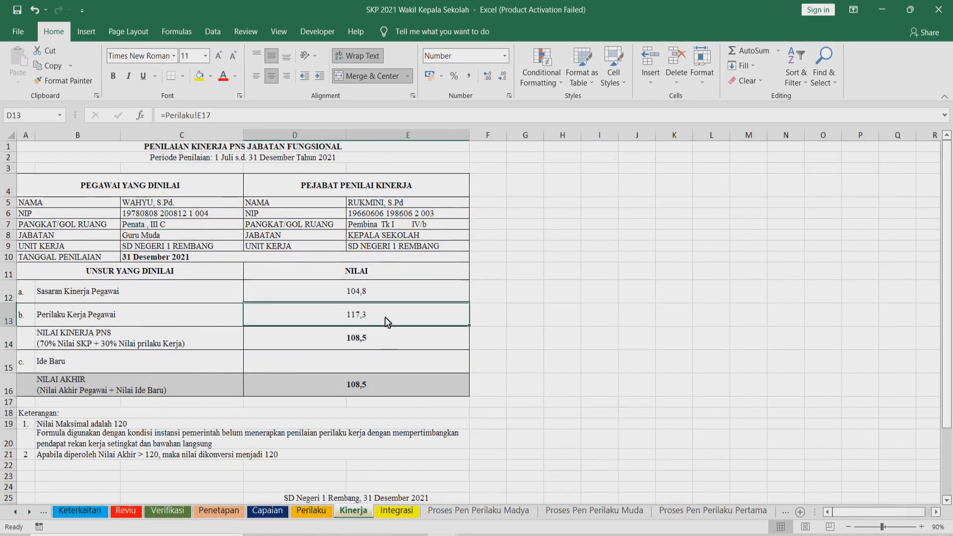
click(312, 514)
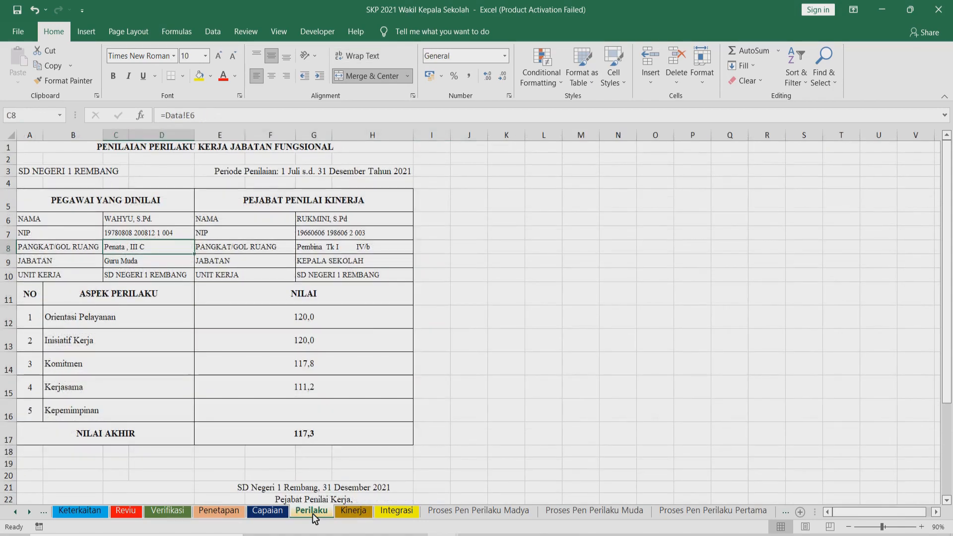
click(312, 438)
click(356, 512)
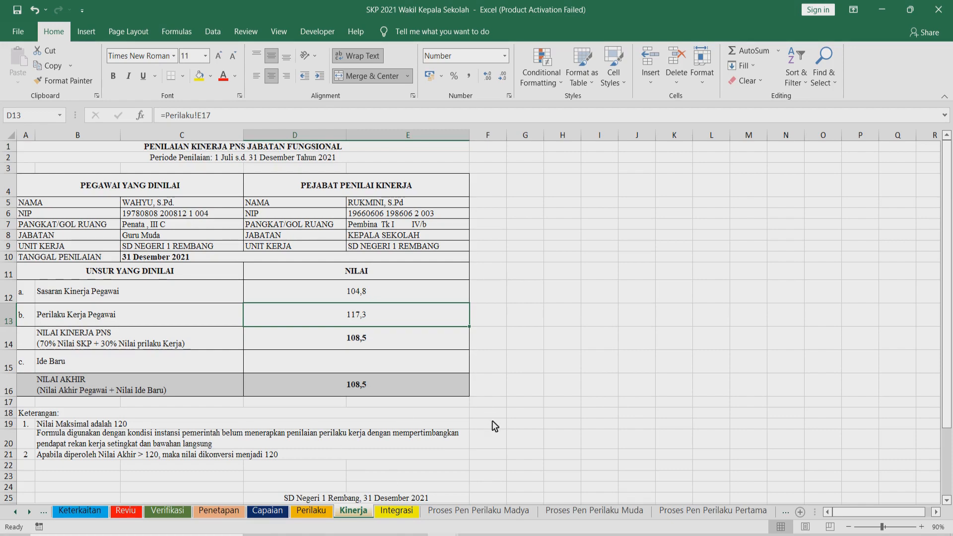
Read the formula note on the Kinerja sheet and inspect how Nilai Kinerja PNS combines 70% SKP and 30% behaviour score.
click(326, 433)
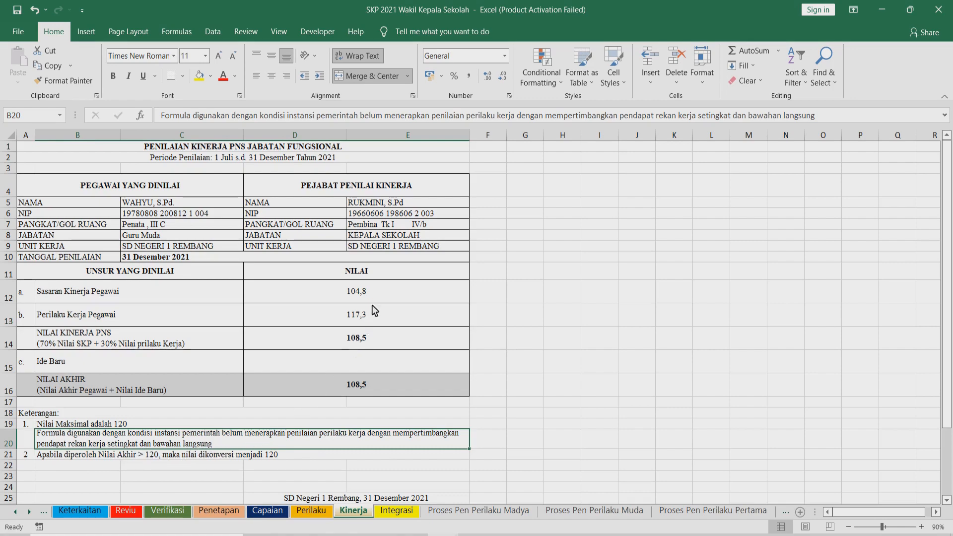
click(369, 338)
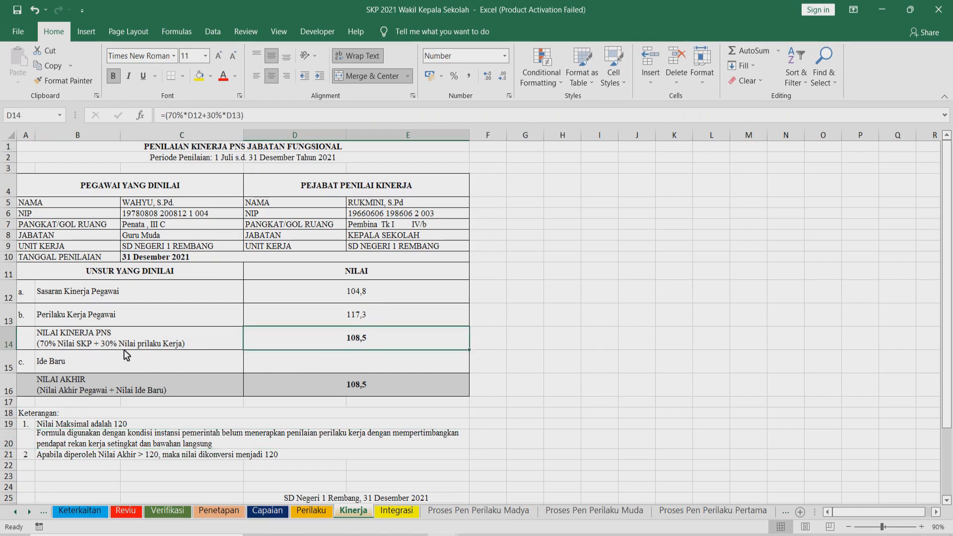
click(351, 321)
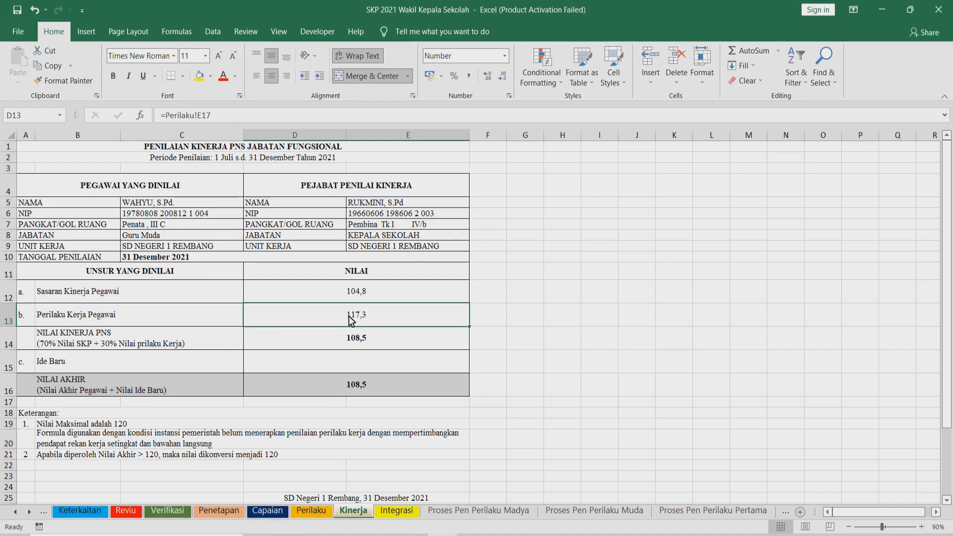
click(362, 347)
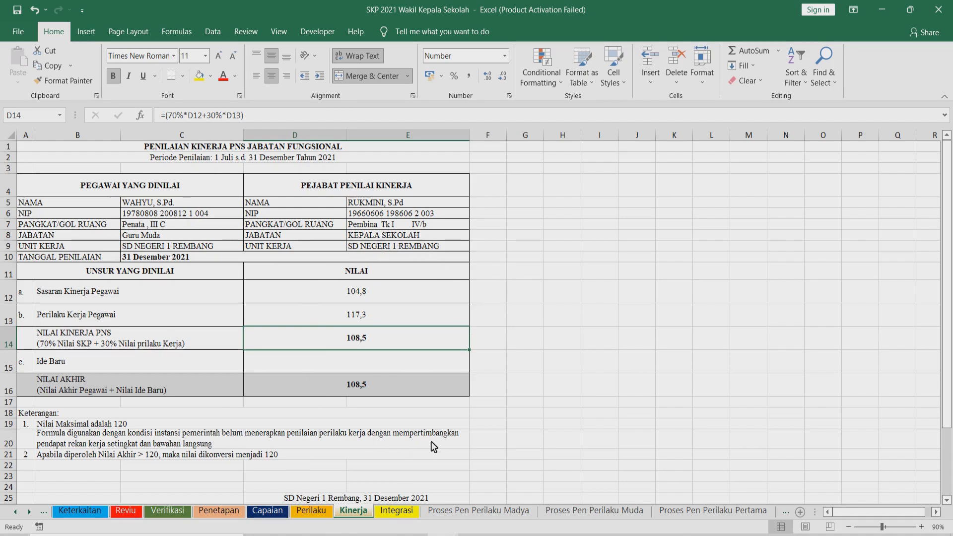
Trace the Juli - Desember score on the Integrasi sheet to the Nilai Akhir cell on the Kinerja sheet.
click(400, 513)
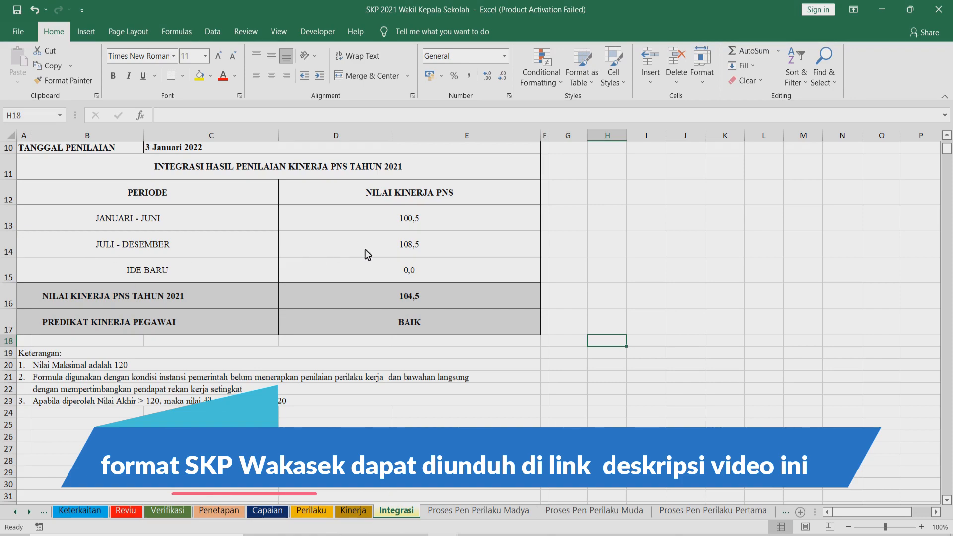
click(409, 245)
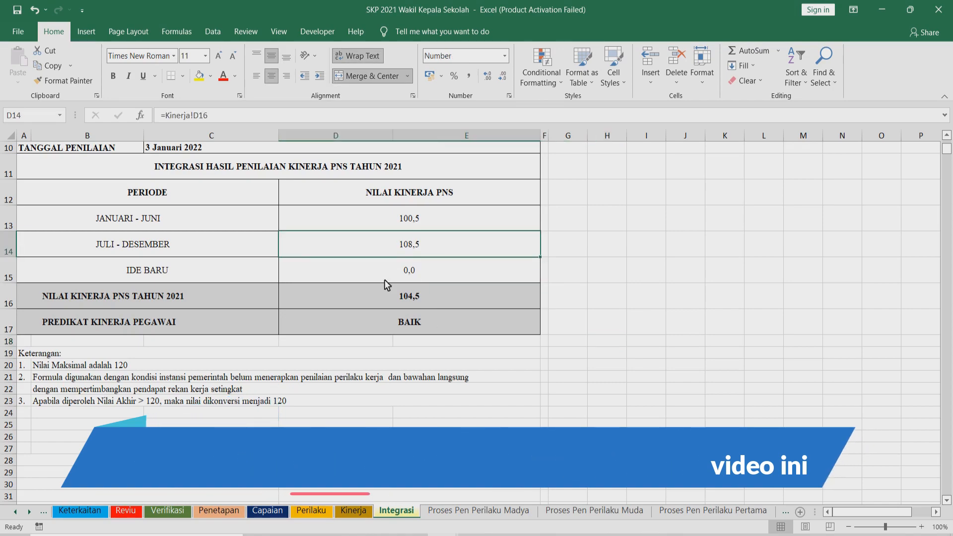
click(363, 512)
click(378, 388)
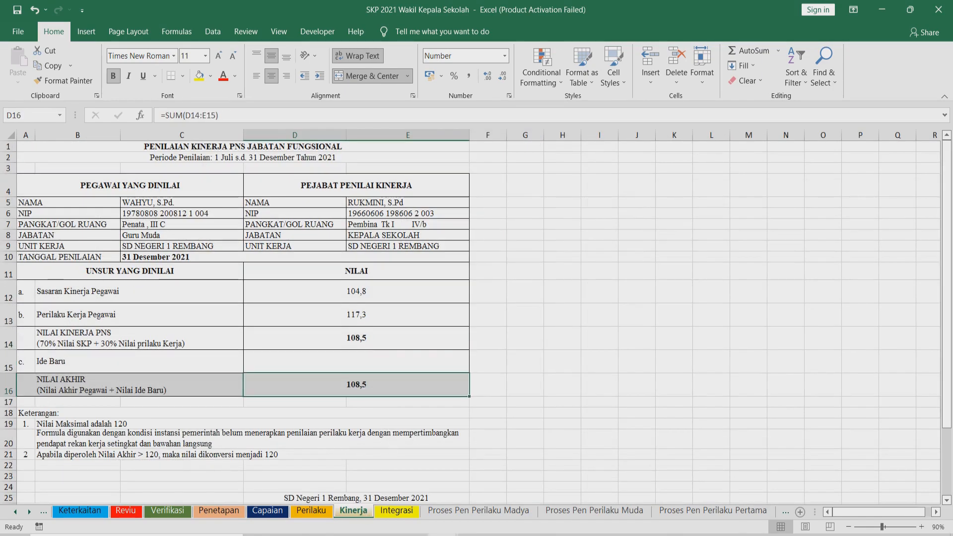
Check the Januari - Juni score and the formulas for Nilai Kinerja PNS Tahun 2021 and Predikat Kinerja Pegawai on the Integrasi sheet.
click(398, 511)
click(417, 220)
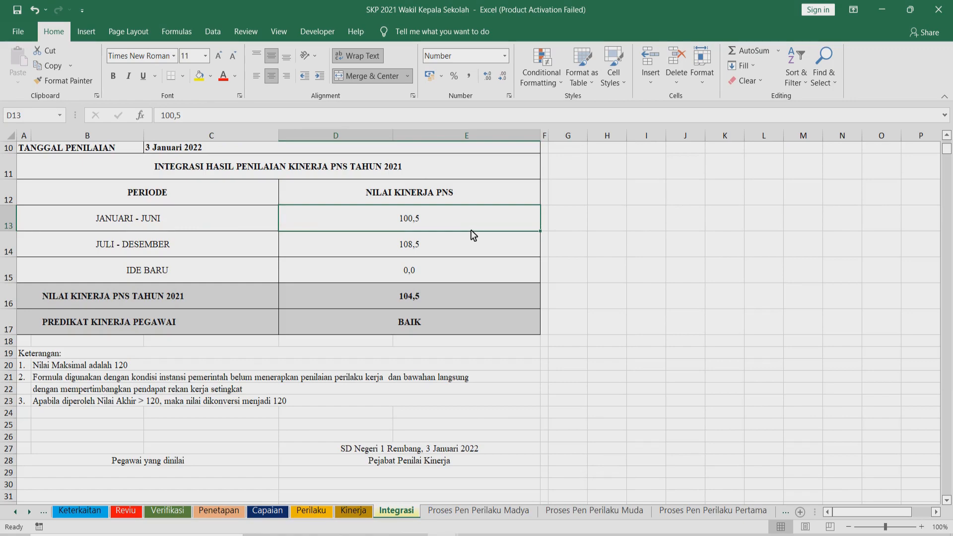
click(407, 300)
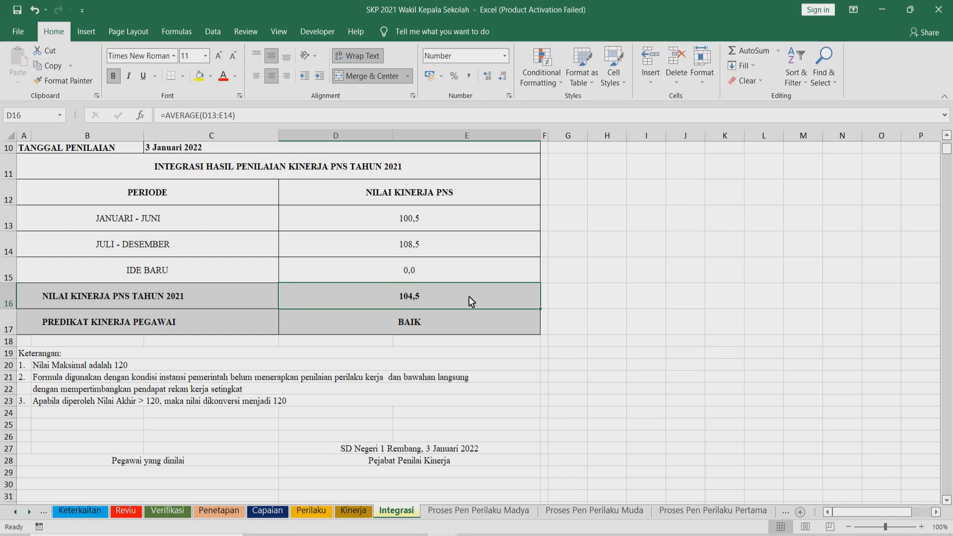
click(426, 321)
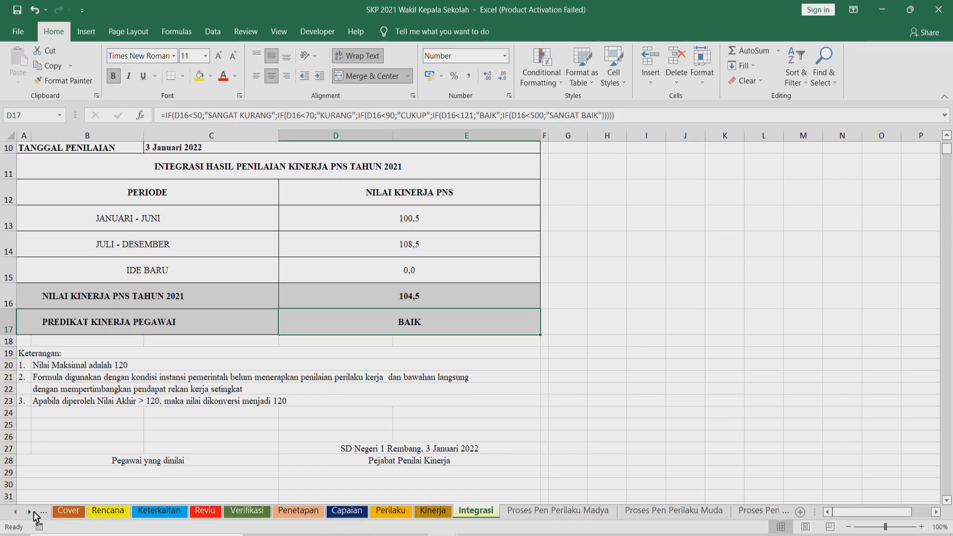
Open the Cover sheet to review the assessment period and employee details.
click(68, 511)
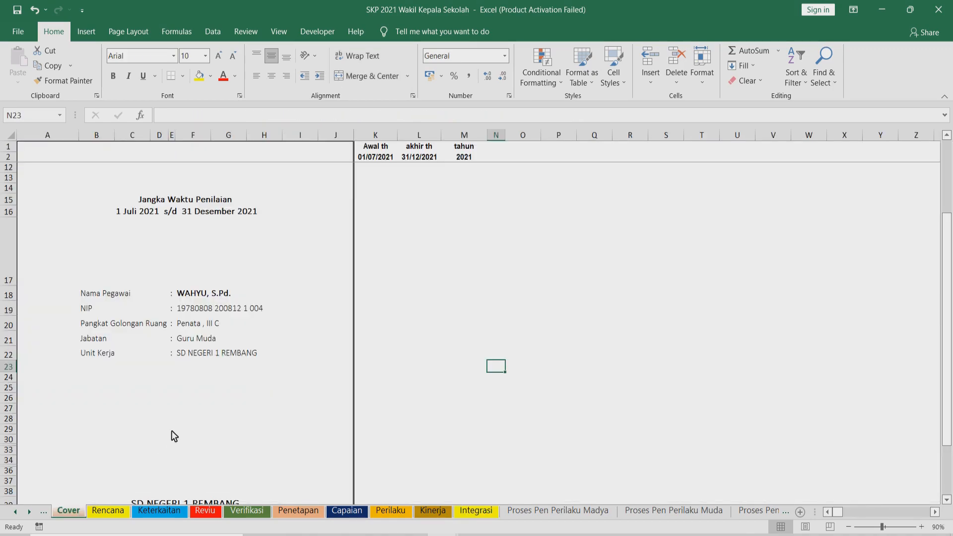